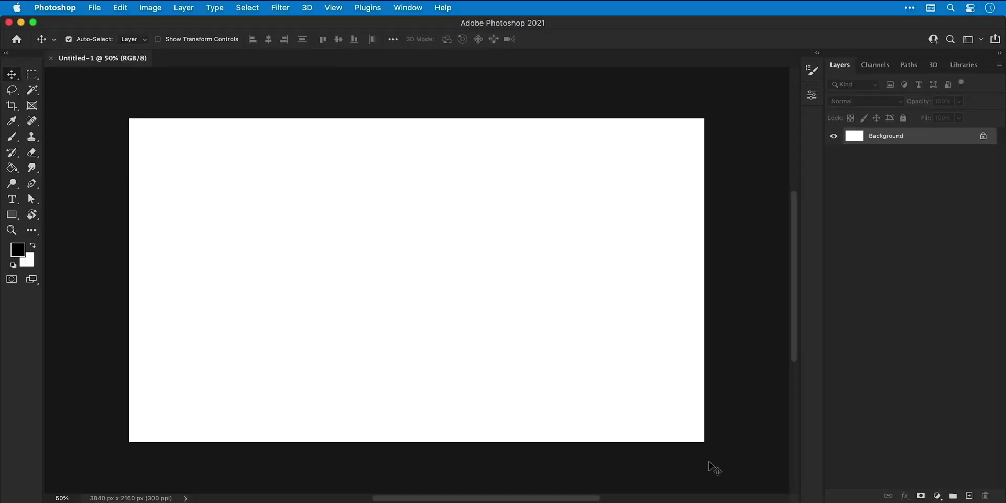
Fill the background black and type 'metal' near the canvas centre.
{"action": "left_click", "coordinate": [12, 169]}
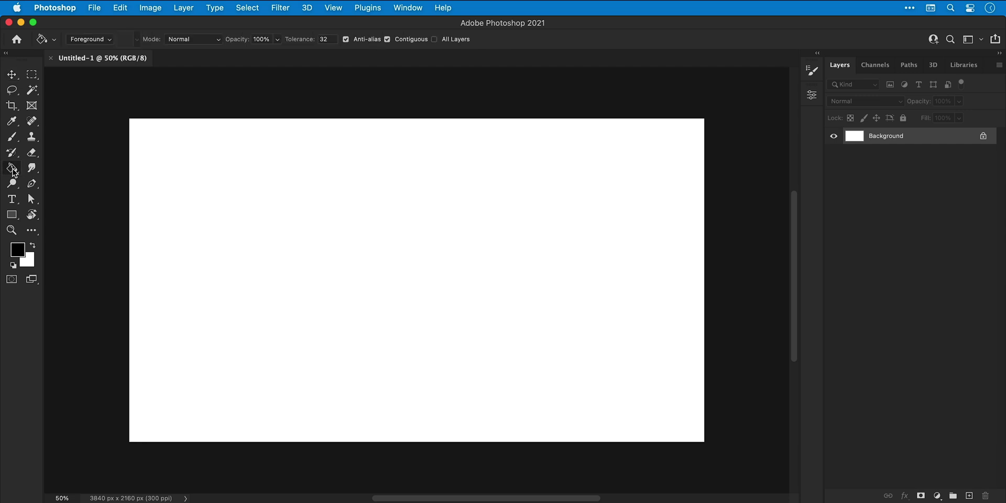
{"action": "left_click", "coordinate": [250, 256]}
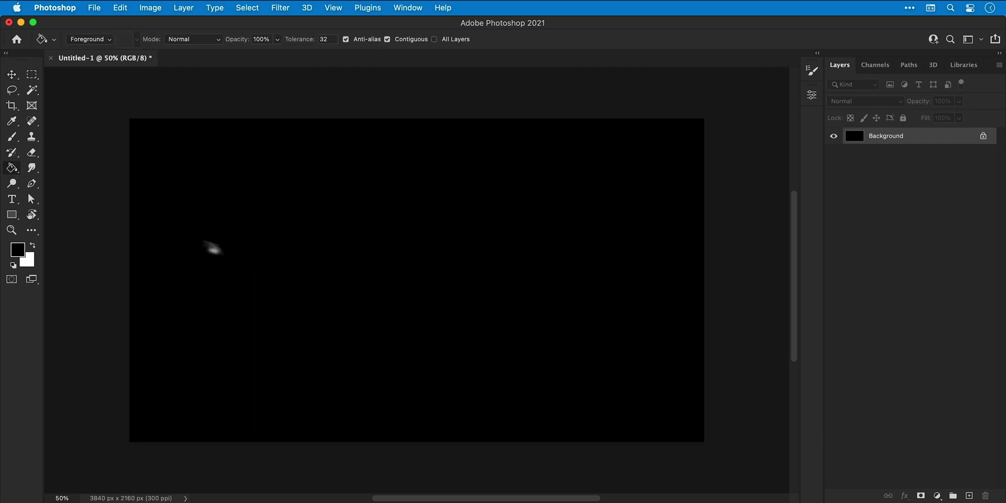
{"action": "left_click", "coordinate": [12, 199]}
{"action": "left_click", "coordinate": [367, 282]}
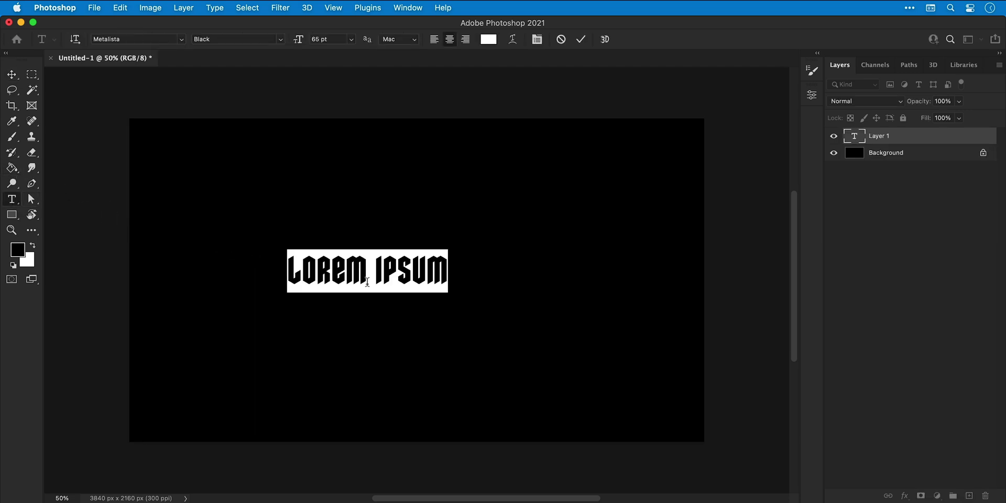
{"action": "type", "text": "metal"}
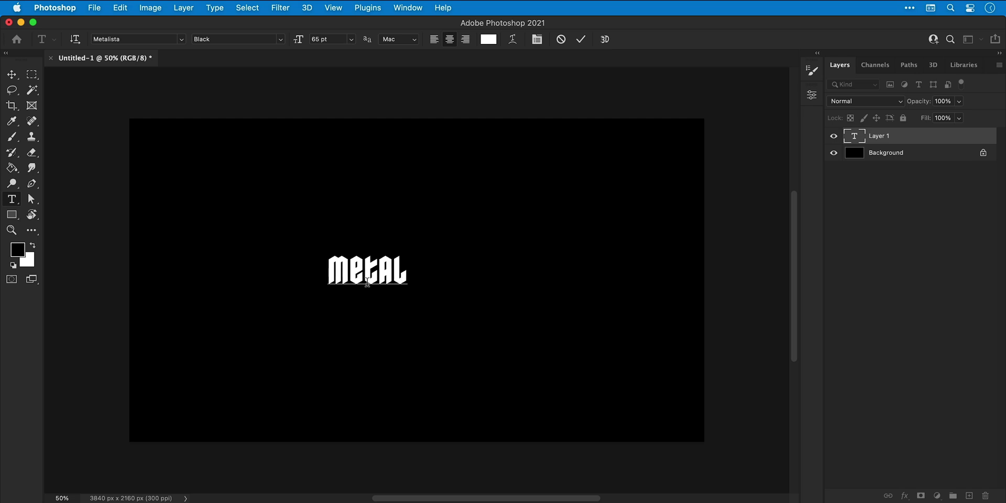
Enlarge the METAL text to 194 pt.
{"action": "key", "text": "super+a"}
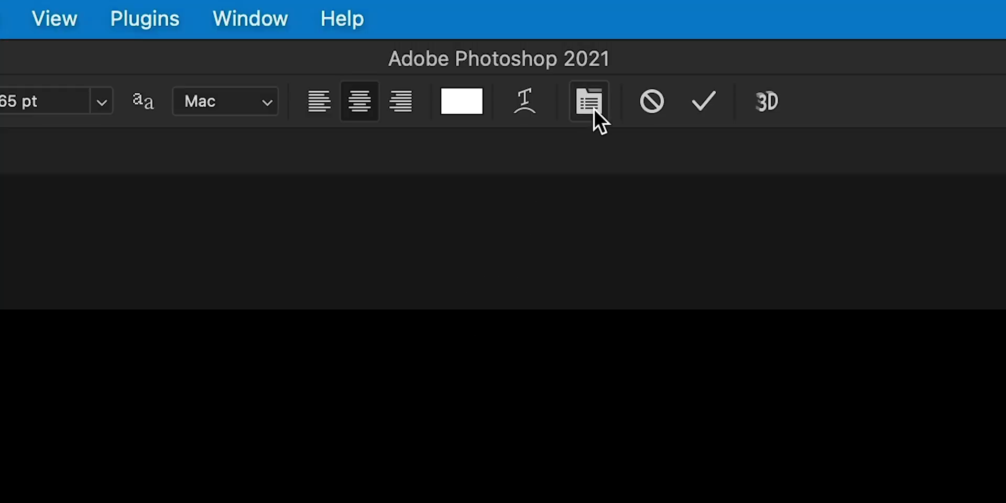
{"action": "left_click", "coordinate": [593, 108]}
{"action": "left_click_drag", "start_coordinate": [651, 130], "coordinate": [742, 123]}
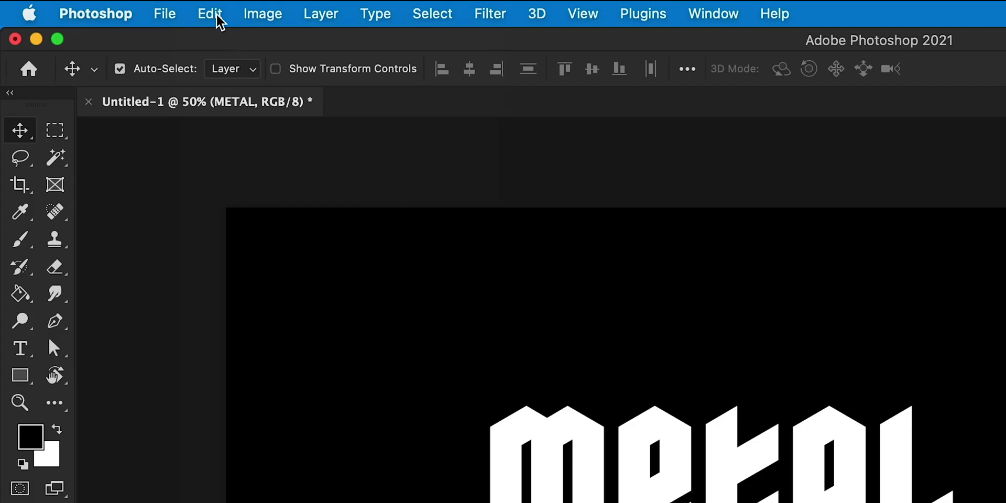
Scale the METAL text up to about 109% with Free Transform.
{"action": "left_click", "coordinate": [217, 17]}
{"action": "left_click", "coordinate": [341, 458]}
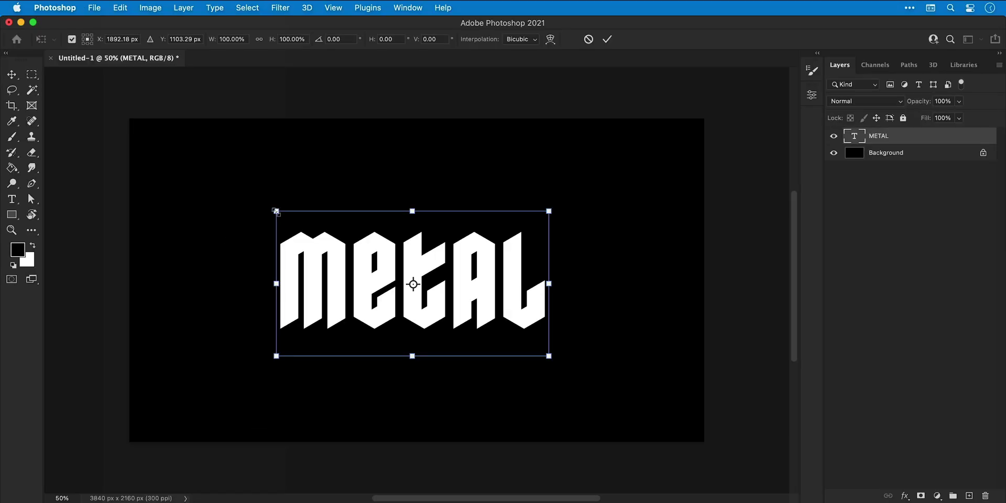
{"action": "left_click_drag", "start_coordinate": [276, 211], "coordinate": [246, 193]}
{"action": "key", "text": "Return"}
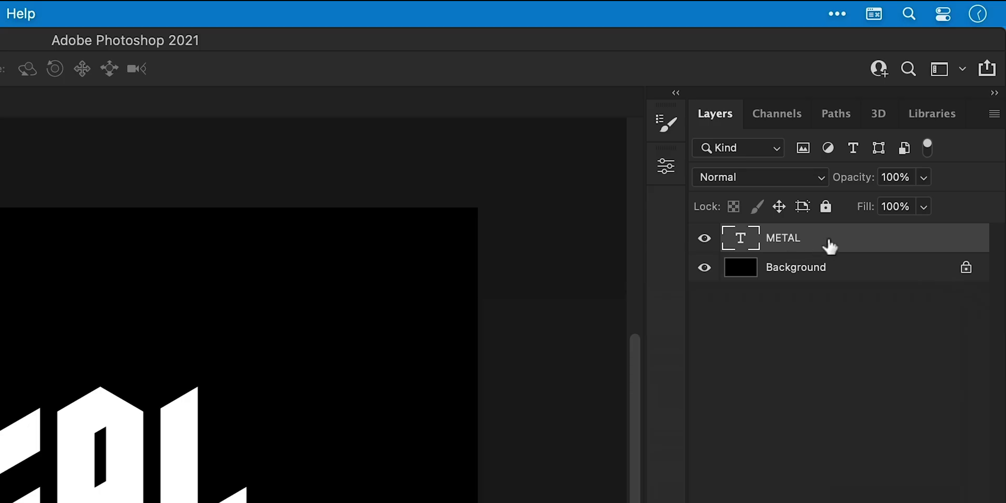
Add a Gradient Overlay to METAL using the Foreground to Background preset.
{"action": "right_click", "coordinate": [829, 244]}
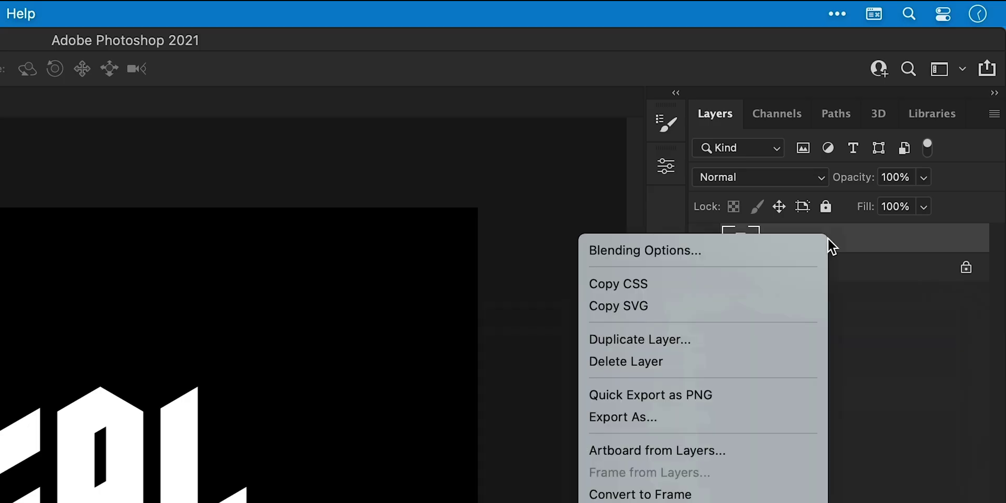
{"action": "left_click", "coordinate": [810, 255]}
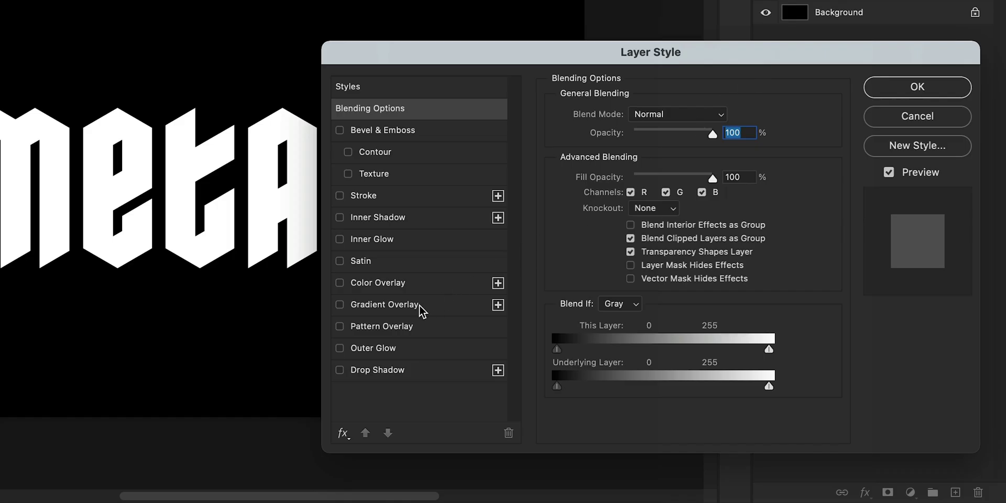
{"action": "left_click", "coordinate": [419, 306]}
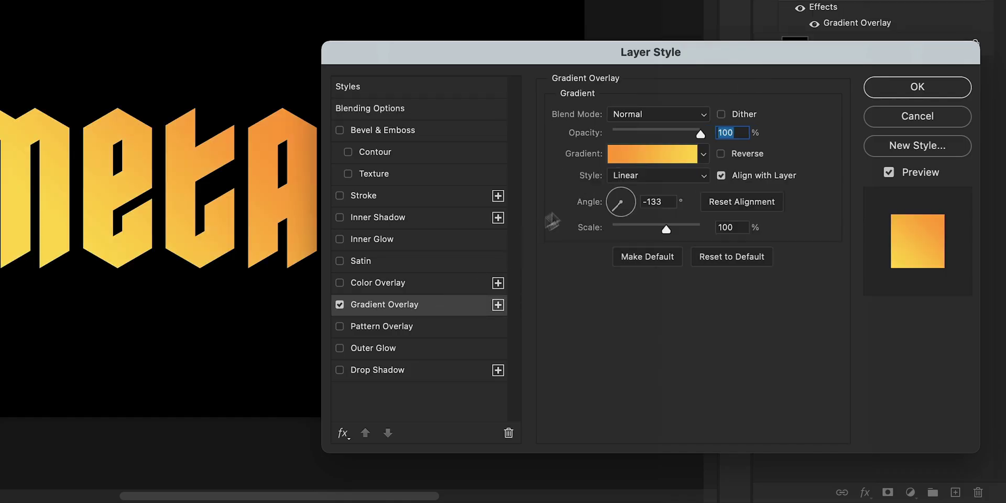
{"action": "left_click", "coordinate": [634, 158]}
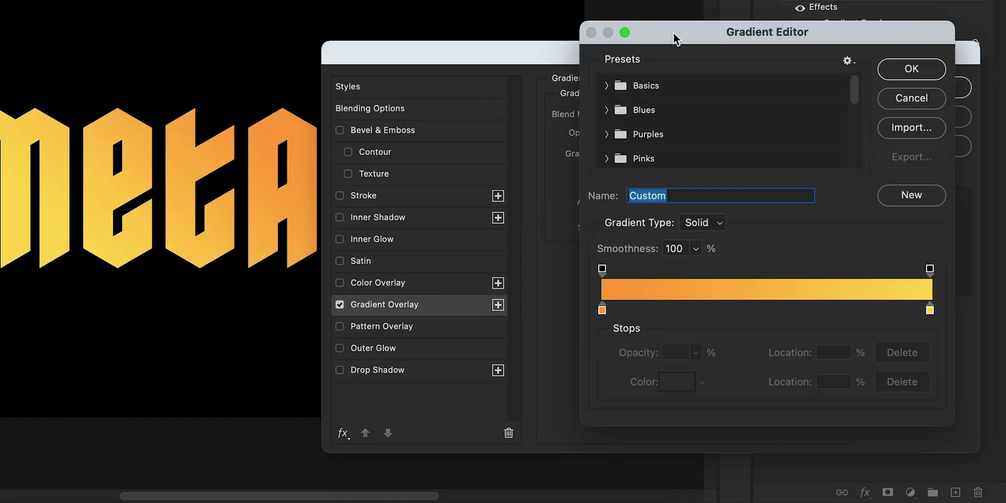
{"action": "left_click", "coordinate": [607, 87]}
{"action": "left_click", "coordinate": [628, 111]}
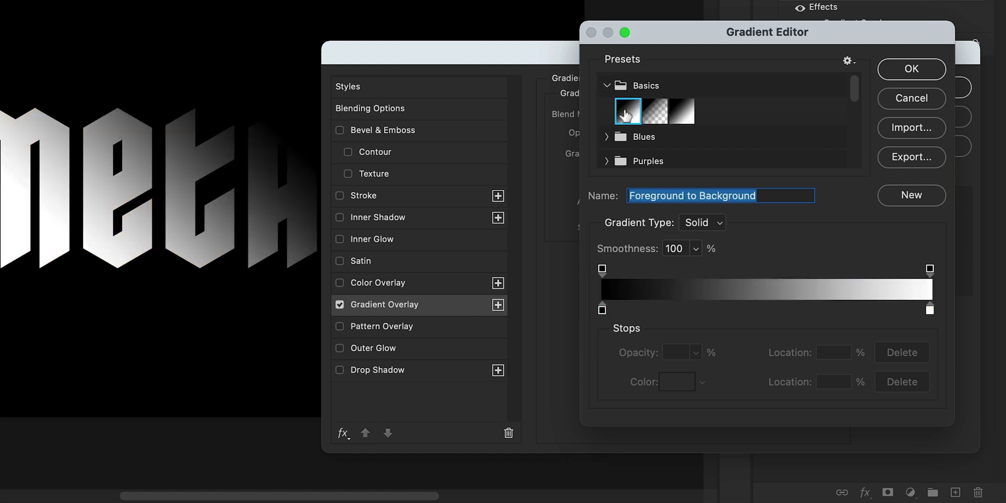
Set the gradient stops to dark grey and light grey (#d6d6d6), angled 90°.
{"action": "double_click", "coordinate": [602, 313]}
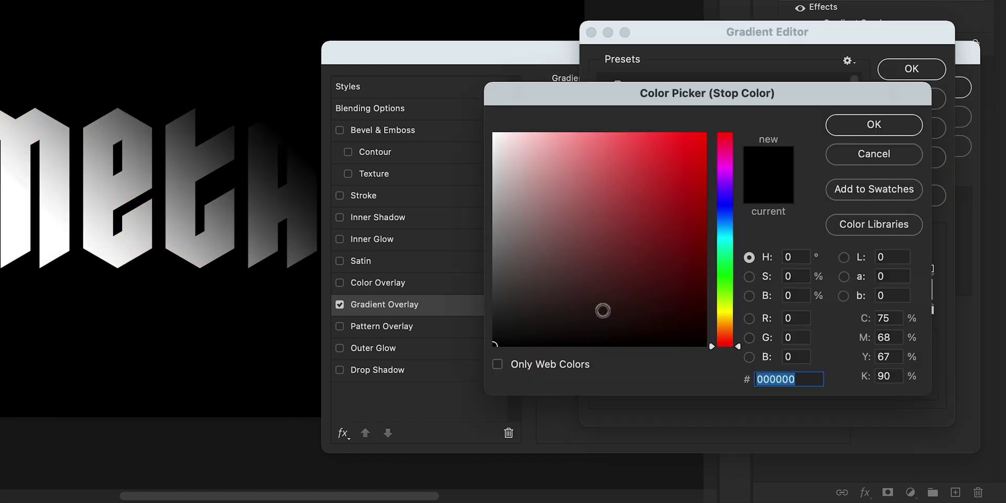
{"action": "left_click_drag", "start_coordinate": [602, 313], "coordinate": [477, 304]}
{"action": "key", "text": "Return"}
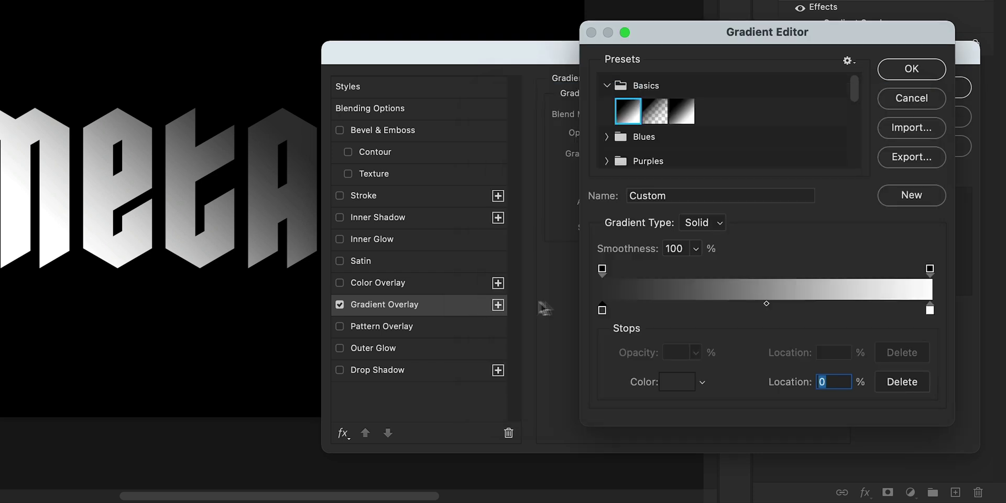
{"action": "left_click", "coordinate": [930, 311]}
{"action": "double_click", "coordinate": [931, 313]}
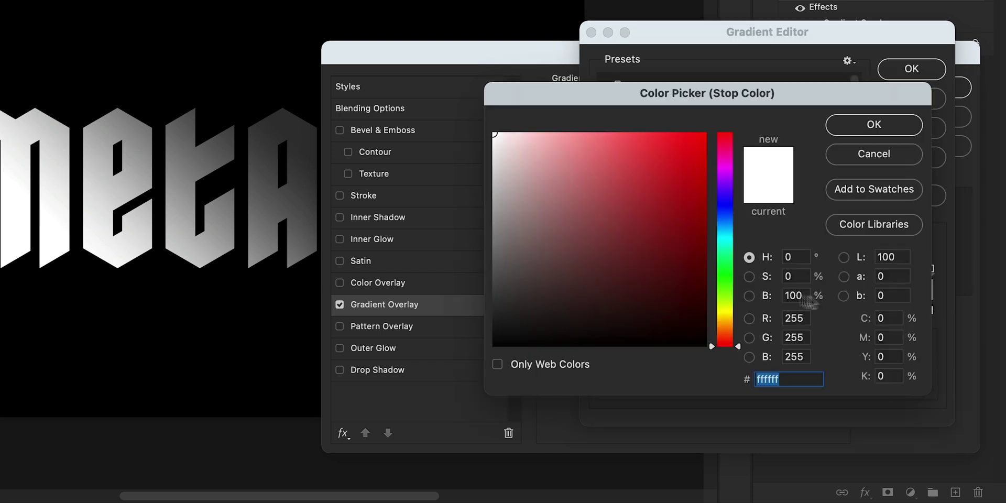
{"action": "left_click_drag", "start_coordinate": [513, 268], "coordinate": [468, 166]}
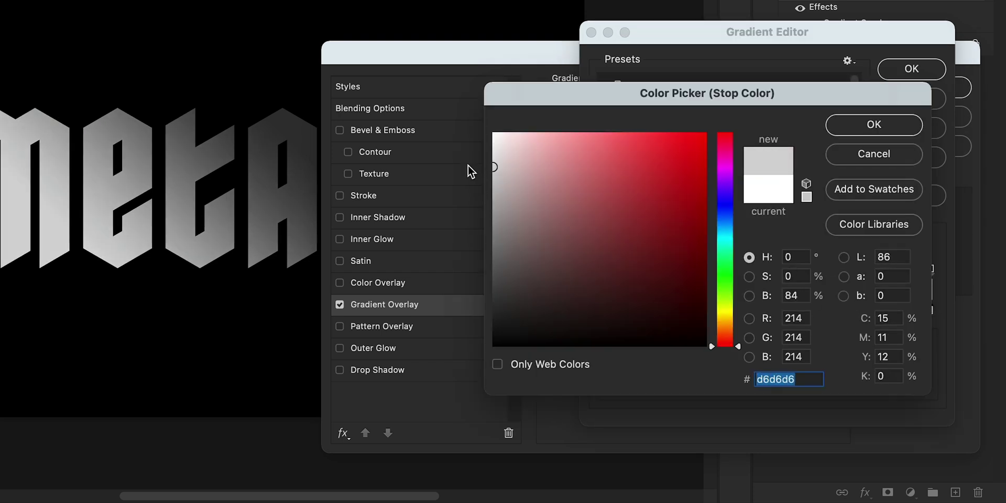
{"action": "key", "text": "Return"}
{"action": "key", "text": "Return"}
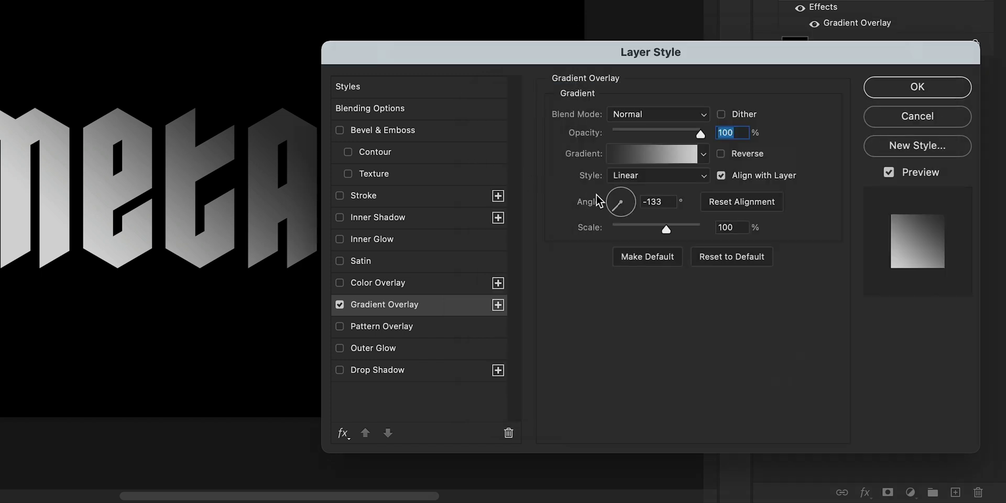
{"action": "left_click_drag", "start_coordinate": [603, 204], "coordinate": [622, 187]}
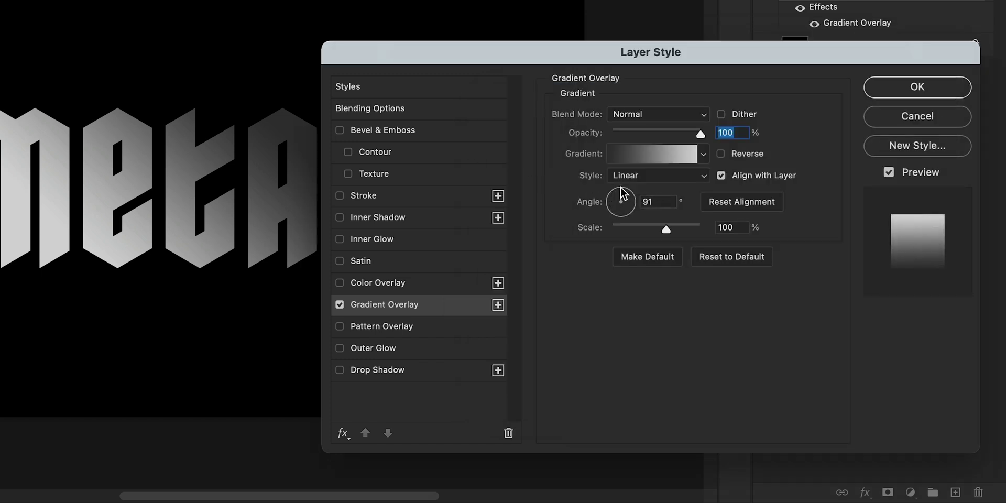
Add an Inner Bevel to METAL using the Chisel Hard technique.
{"action": "left_click", "coordinate": [381, 131]}
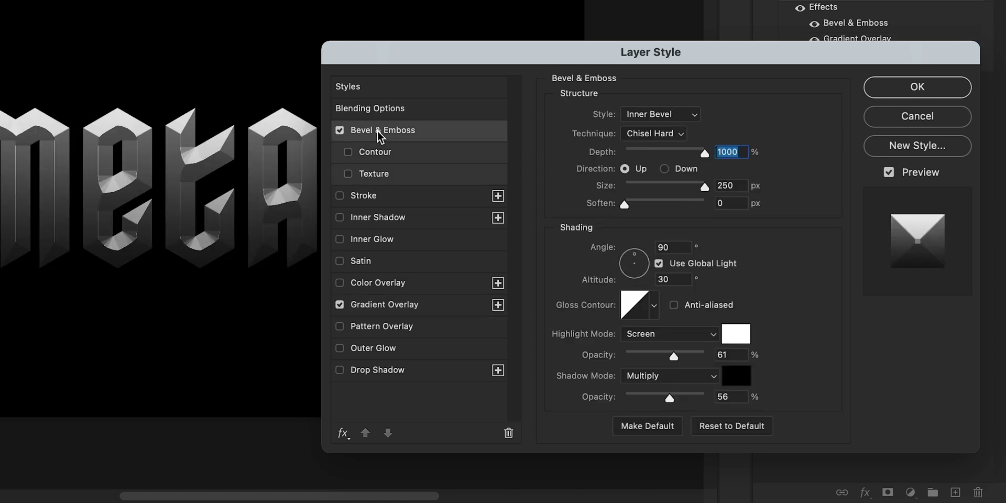
{"action": "left_click", "coordinate": [653, 133]}
{"action": "left_click", "coordinate": [654, 121]}
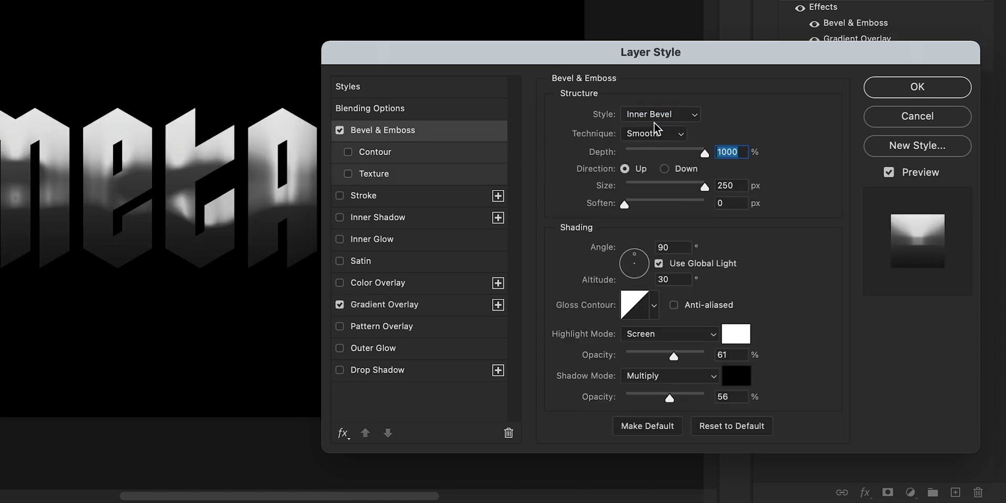
{"action": "left_click", "coordinate": [654, 128]}
{"action": "left_click", "coordinate": [653, 146]}
Set bevel depth 1000%, size 250 px, direction Up, and raise highlight and shadow opacities.
{"action": "left_click_drag", "start_coordinate": [706, 153], "coordinate": [670, 153]}
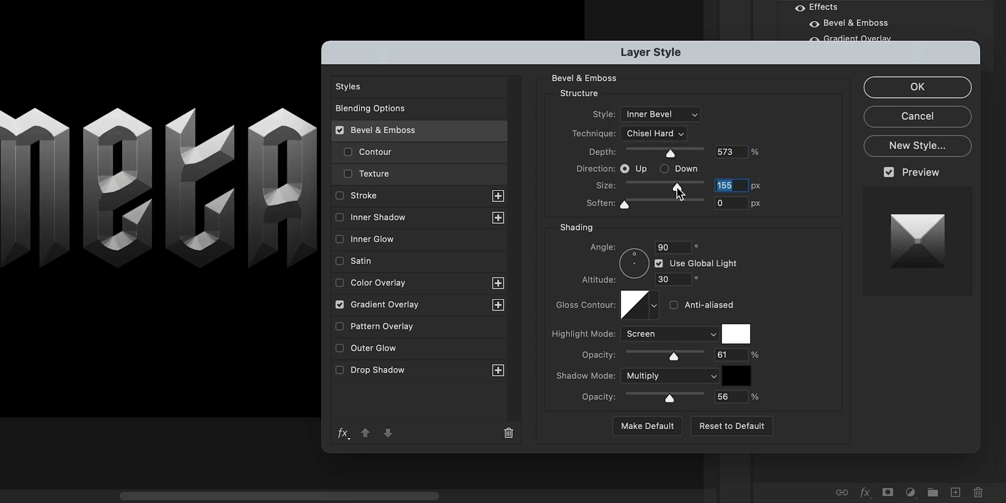
{"action": "left_click_drag", "start_coordinate": [677, 187], "coordinate": [709, 183]}
{"action": "left_click", "coordinate": [664, 169]}
{"action": "left_click", "coordinate": [625, 169]}
{"action": "left_click_drag", "start_coordinate": [670, 153], "coordinate": [708, 152]}
{"action": "mouse_move", "coordinate": [672, 357]}
{"action": "left_mouse_down"}
{"action": "mouse_move", "coordinate": [636, 357]}
{"action": "mouse_move", "coordinate": [695, 354]}
{"action": "mouse_move", "coordinate": [686, 354]}
{"action": "left_mouse_up"}
{"action": "left_click_drag", "start_coordinate": [670, 399], "coordinate": [680, 401]}
Add an Inner Shadow with 34 px distance and 54 px size.
{"action": "left_click", "coordinate": [366, 218]}
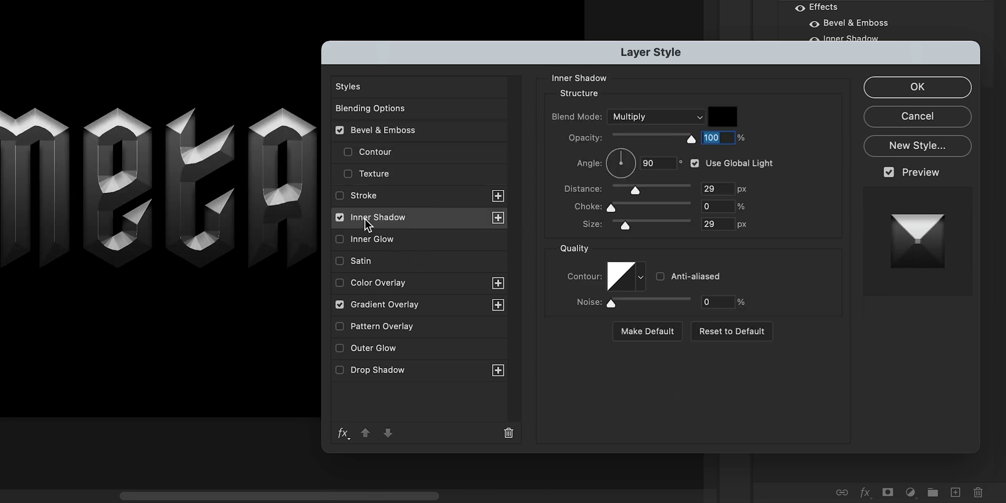
{"action": "mouse_move", "coordinate": [635, 190]}
{"action": "left_mouse_down"}
{"action": "mouse_move", "coordinate": [664, 189]}
{"action": "mouse_move", "coordinate": [622, 188]}
{"action": "mouse_move", "coordinate": [640, 189]}
{"action": "left_mouse_up"}
{"action": "mouse_move", "coordinate": [649, 225]}
{"action": "left_mouse_down"}
{"action": "mouse_move", "coordinate": [623, 227]}
{"action": "mouse_move", "coordinate": [633, 225]}
{"action": "left_mouse_up"}
{"action": "left_click", "coordinate": [340, 217]}
{"action": "left_click", "coordinate": [339, 217]}
Give the bevel a curved contour preset at 100% range.
{"action": "left_click", "coordinate": [386, 154]}
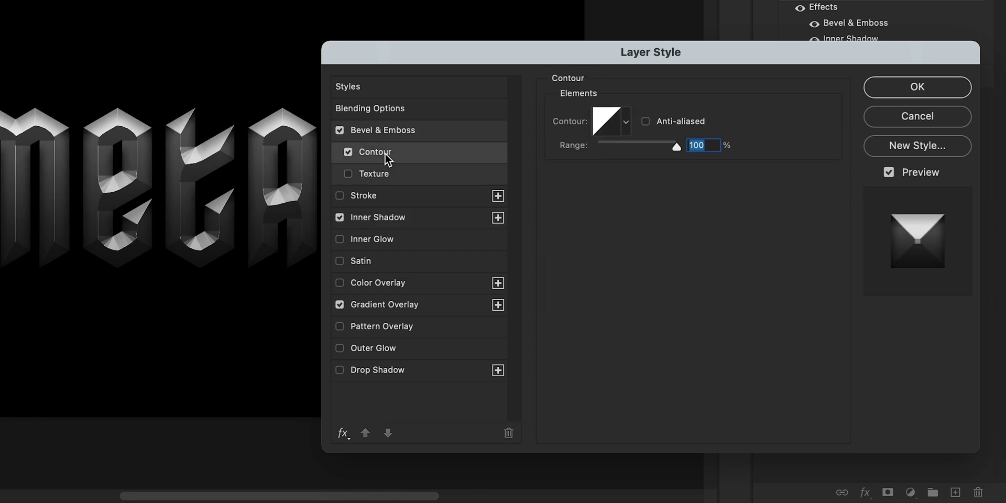
{"action": "left_click", "coordinate": [626, 122]}
{"action": "left_click", "coordinate": [551, 159]}
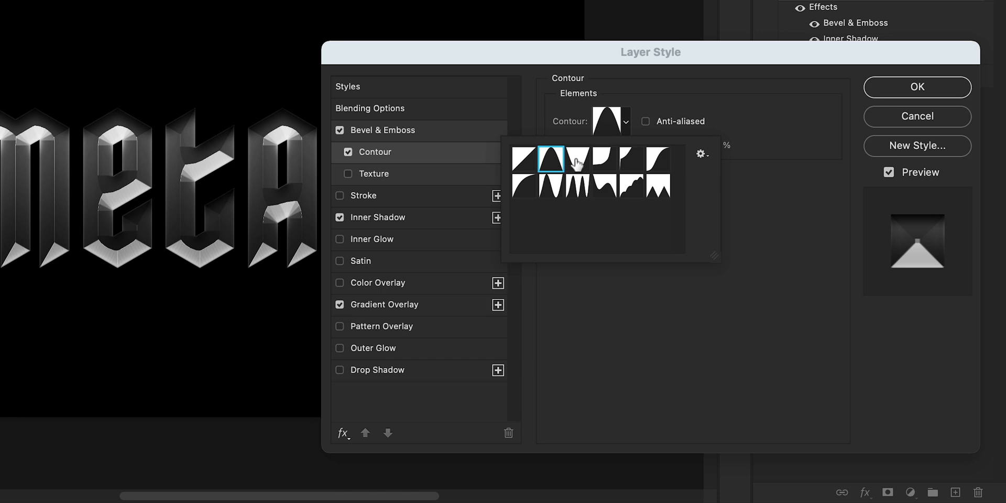
{"action": "left_click", "coordinate": [578, 159]}
{"action": "left_click", "coordinate": [608, 161]}
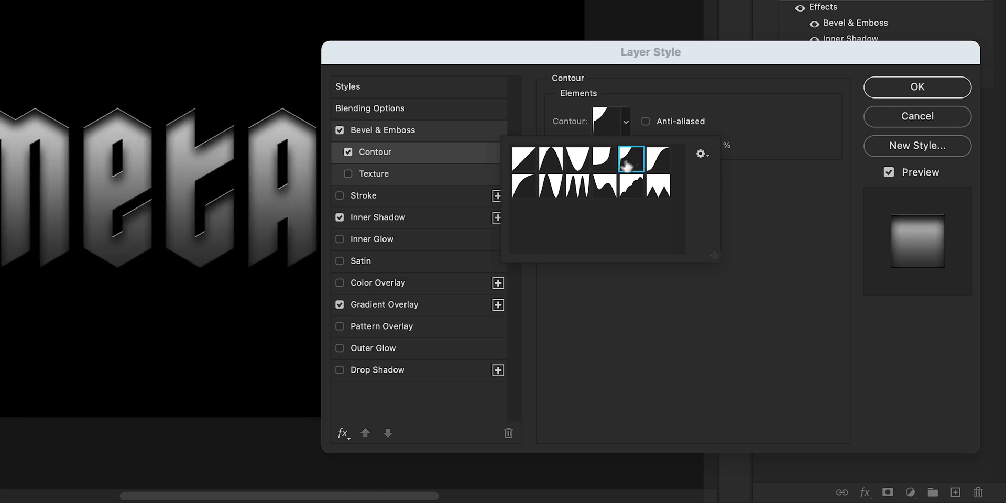
{"action": "left_click", "coordinate": [526, 187]}
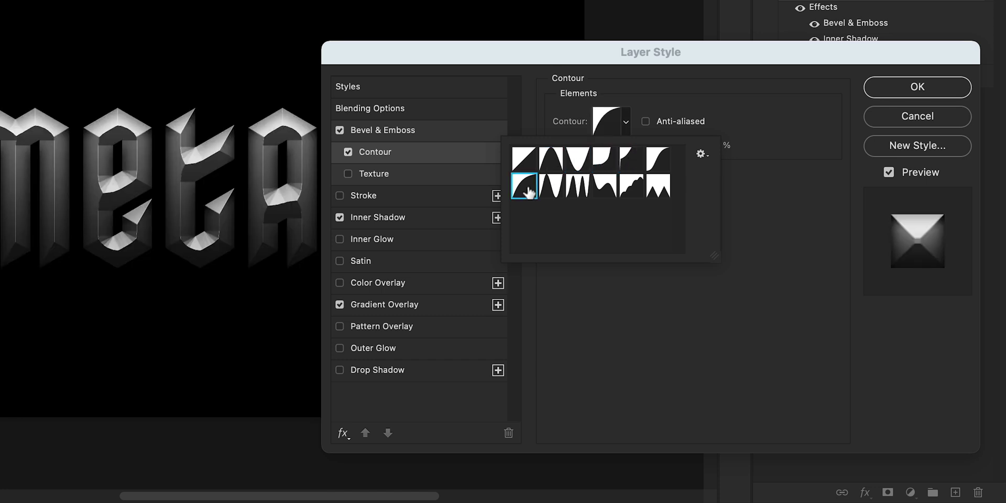
{"action": "left_click", "coordinate": [769, 186]}
{"action": "left_click", "coordinate": [889, 172]}
{"action": "left_click", "coordinate": [889, 172]}
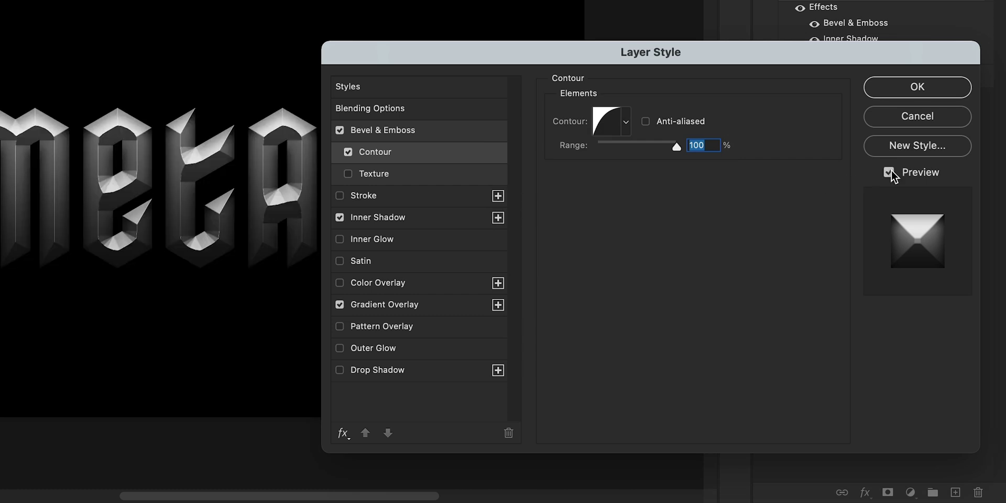
Save the effects as a style named Metal, including layer blending options.
{"action": "left_click", "coordinate": [344, 87]}
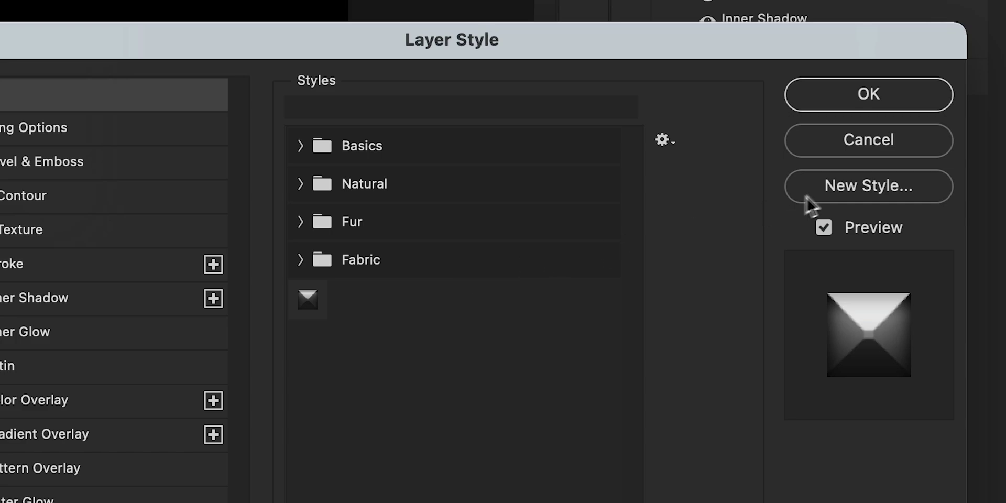
{"action": "left_click", "coordinate": [900, 147]}
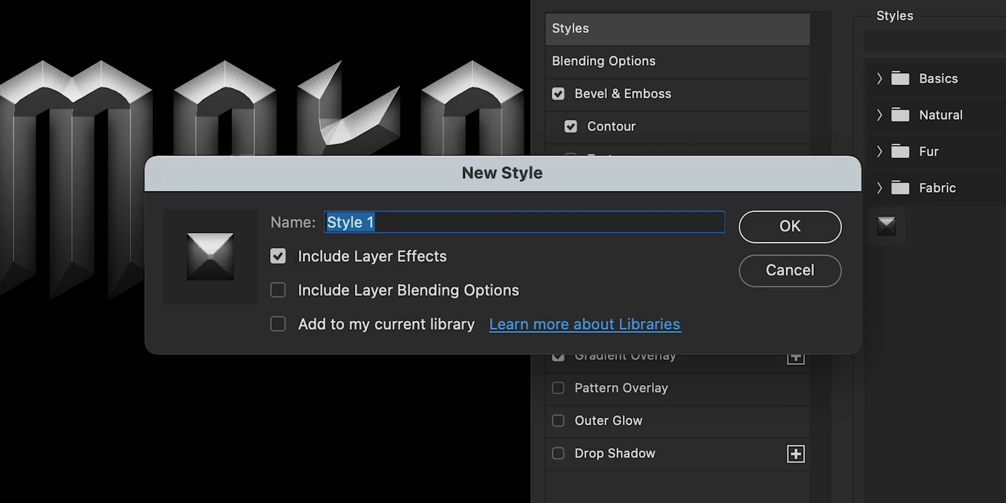
{"action": "type", "text": "Metal"}
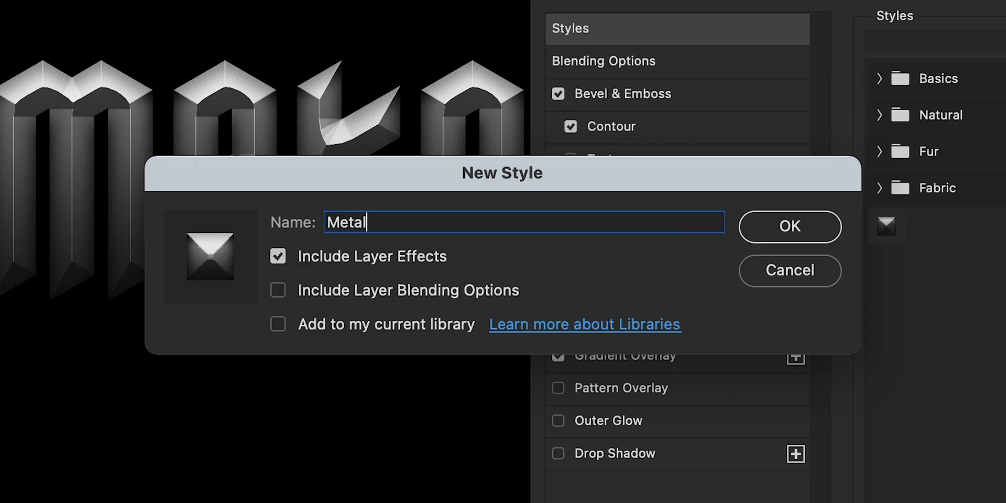
{"action": "left_click", "coordinate": [283, 293]}
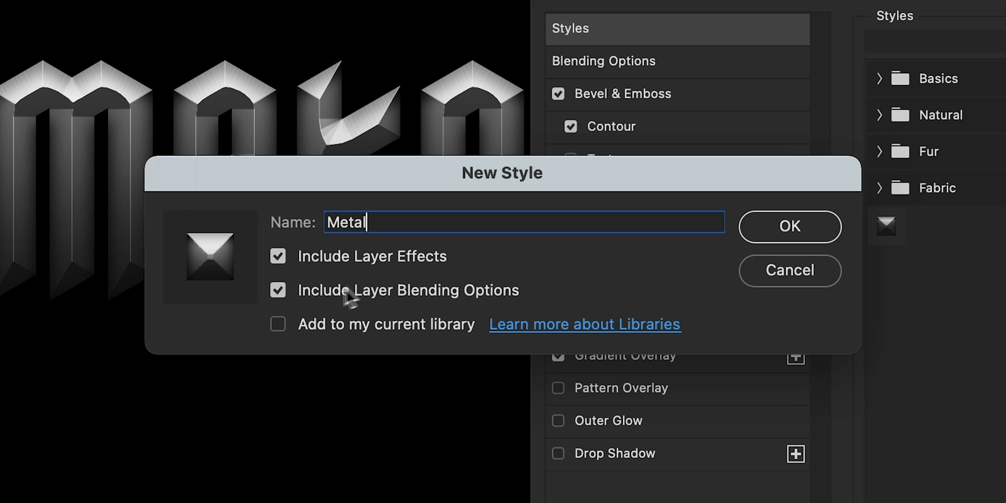
{"action": "left_click", "coordinate": [779, 238]}
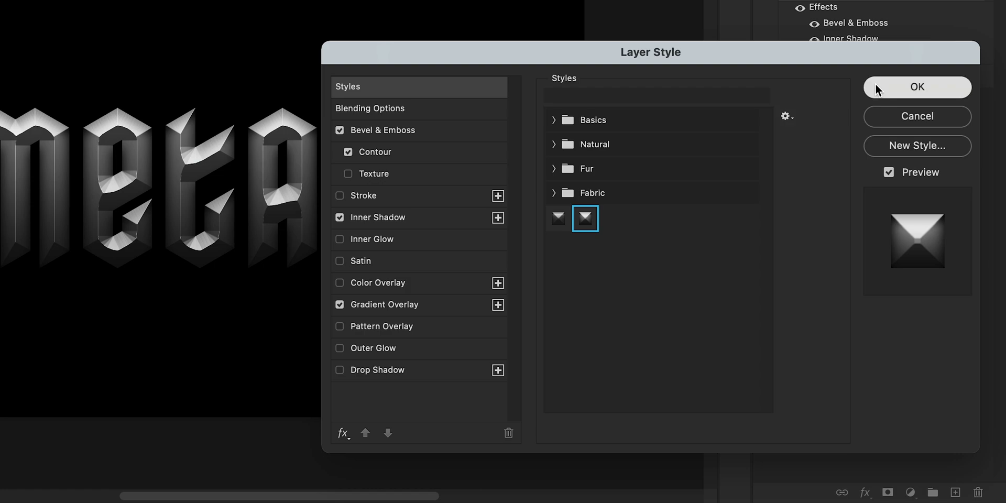
{"action": "left_click", "coordinate": [879, 89]}
Select the grey concrete texture photo in Finder's Tutorial image folder.
{"action": "key", "text": "super+1"}
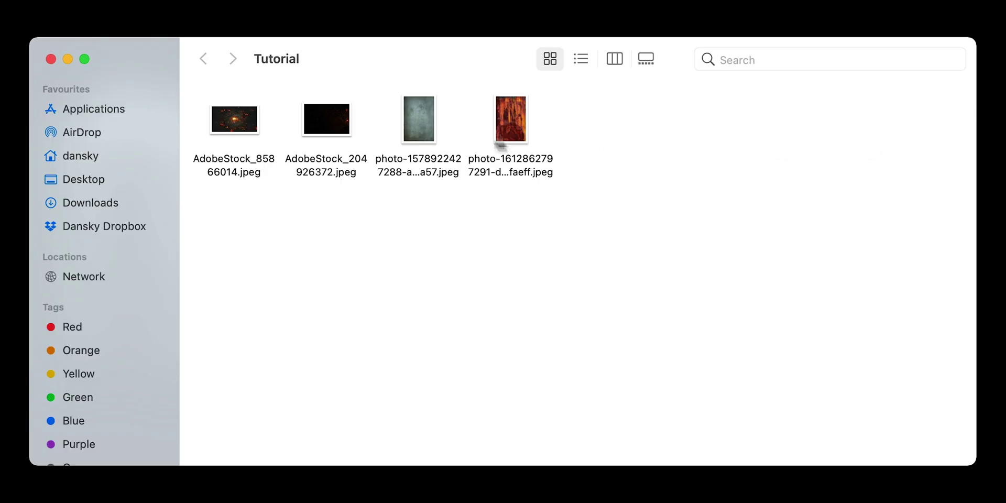
{"action": "left_click", "coordinate": [432, 138]}
{"action": "right_click", "coordinate": [432, 137]}
Open the concrete photo in Photoshop, select all and copy it.
{"action": "mouse_move", "coordinate": [456, 165]}
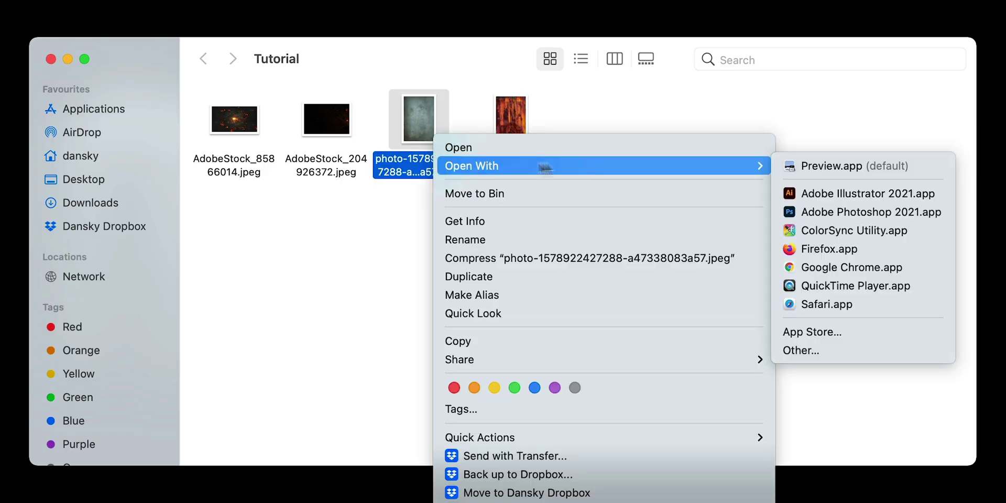
{"action": "left_click", "coordinate": [839, 212]}
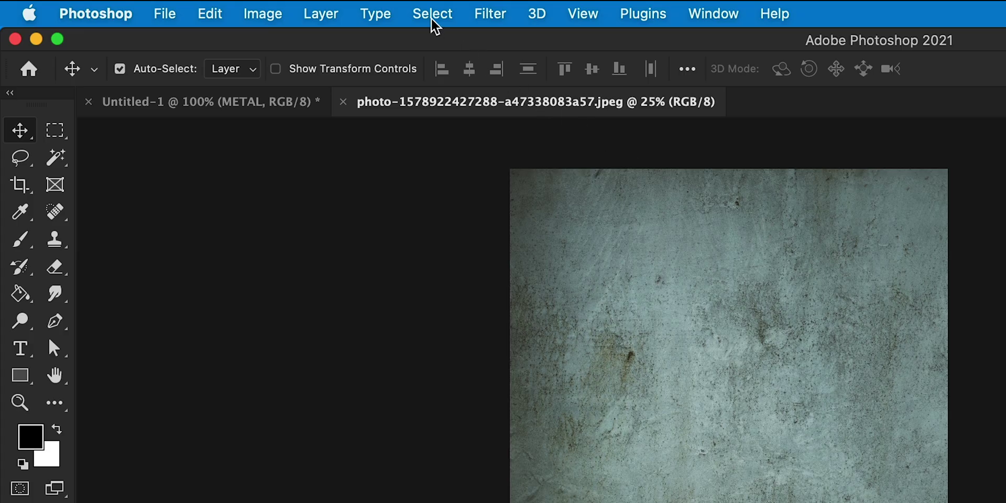
{"action": "left_click", "coordinate": [248, 8]}
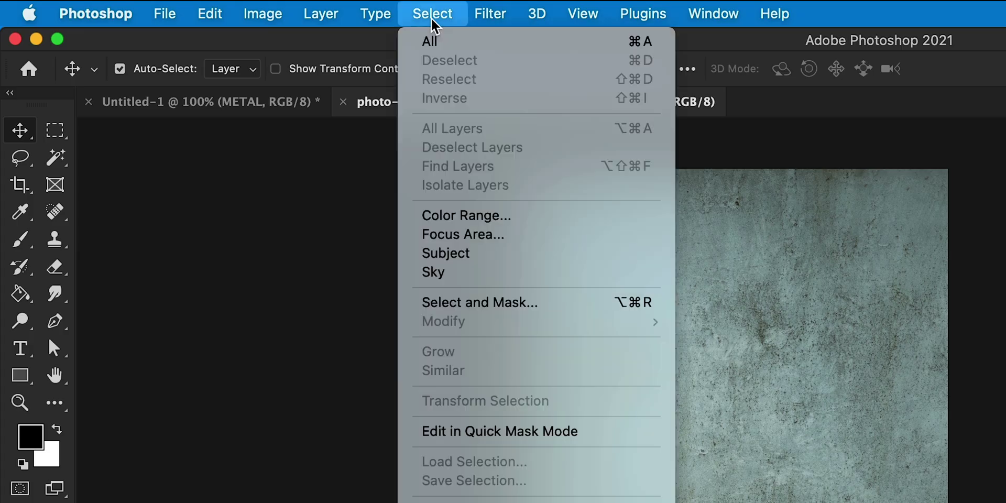
{"action": "left_click", "coordinate": [454, 45]}
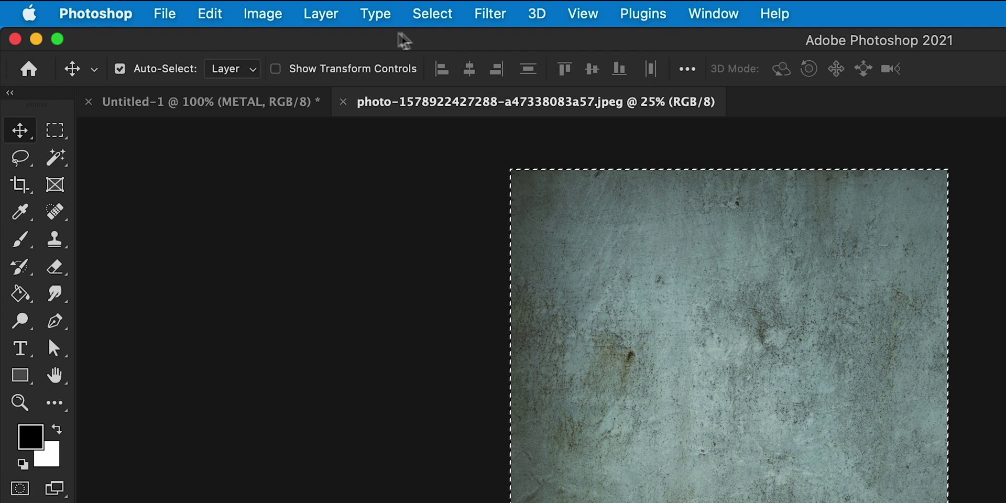
{"action": "left_click", "coordinate": [212, 15]}
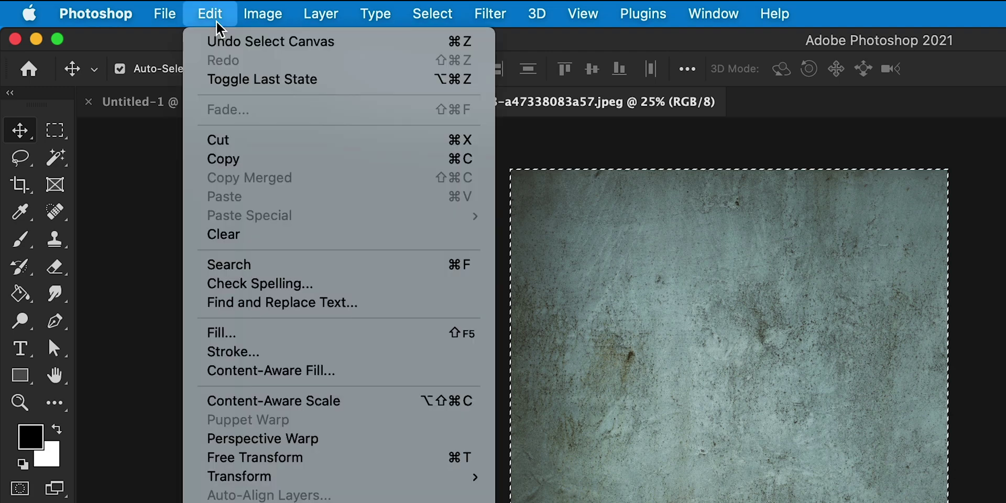
{"action": "left_click", "coordinate": [320, 165]}
Close the photo tab and paste the concrete texture into the METAL document.
{"action": "left_click", "coordinate": [343, 102]}
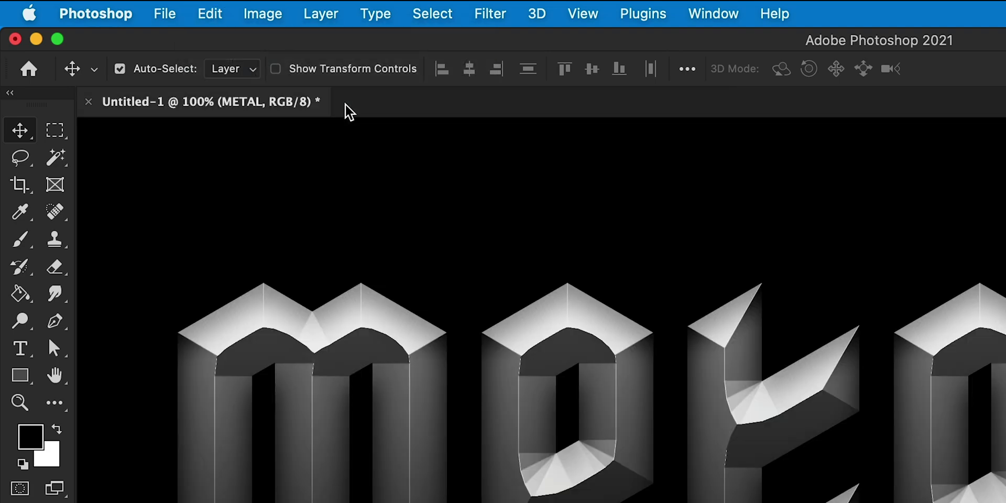
{"action": "left_click", "coordinate": [212, 14]}
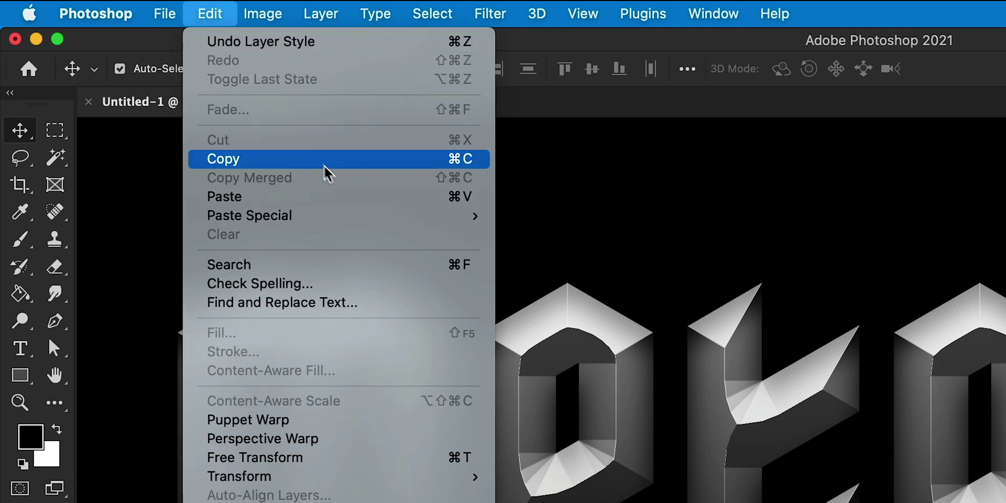
{"action": "left_click", "coordinate": [349, 197]}
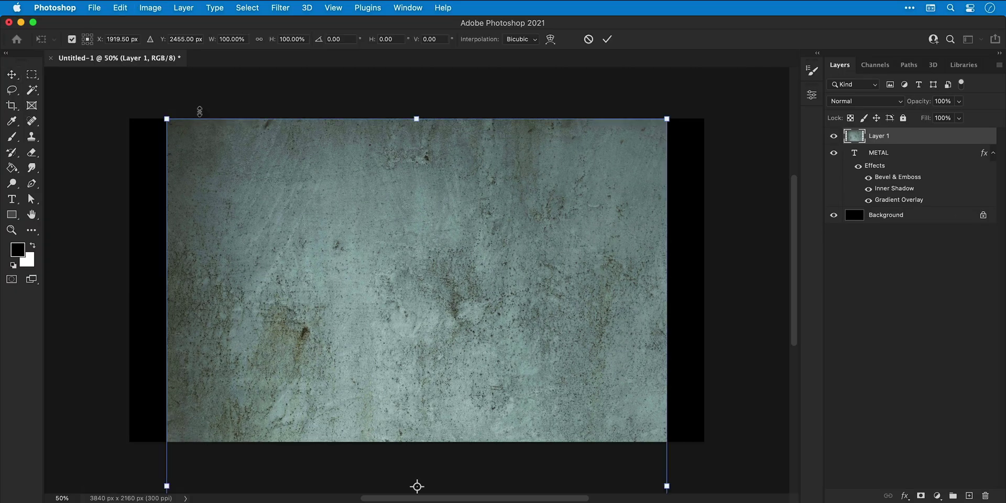
Rotate the concrete texture 90° and scale it to about 65% to fill the canvas height.
{"action": "left_click_drag", "start_coordinate": [167, 119], "coordinate": [355, 168]}
{"action": "left_click_drag", "start_coordinate": [304, 117], "coordinate": [650, 103]}
{"action": "left_click_drag", "start_coordinate": [552, 167], "coordinate": [568, 190]}
{"action": "key", "text": "Return"}
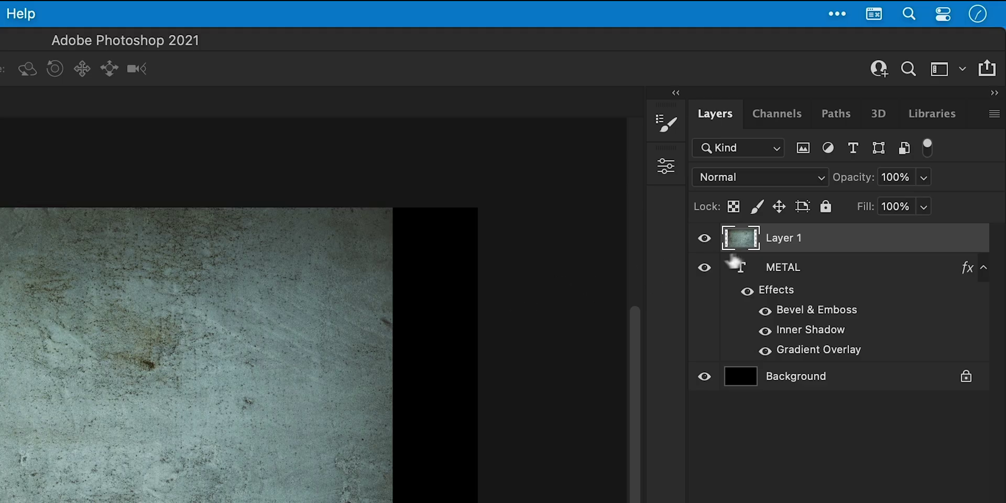
{"action": "right_click", "coordinate": [812, 238]}
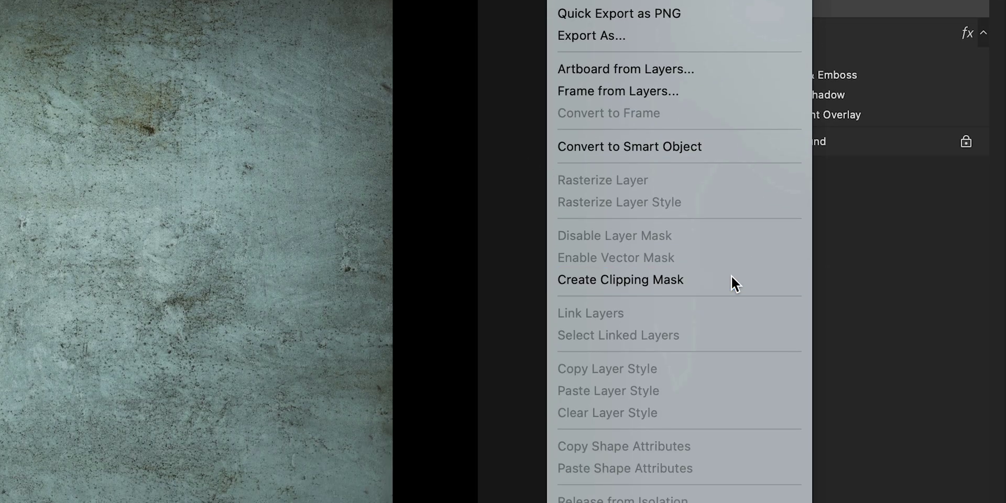
Put the METAL text layer into a group named Text.
{"action": "left_click", "coordinate": [732, 277]}
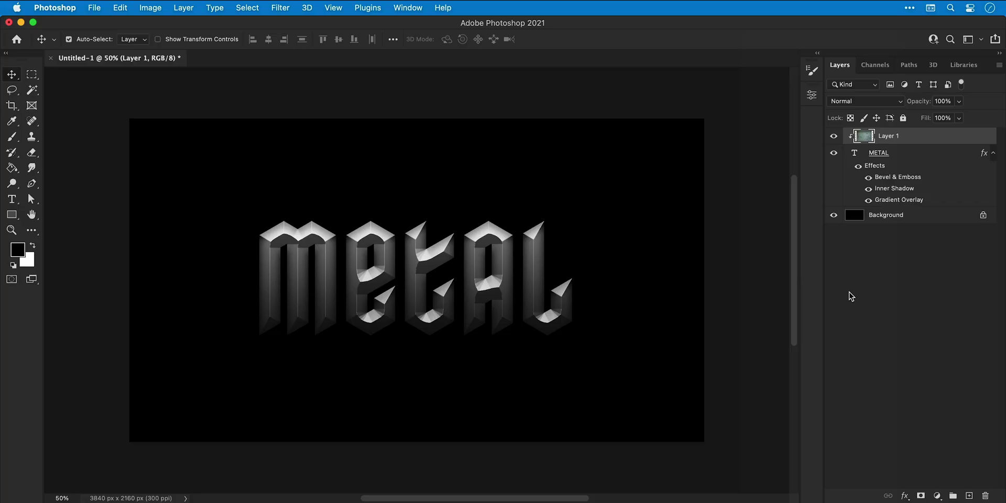
{"action": "key", "text": "super+z"}
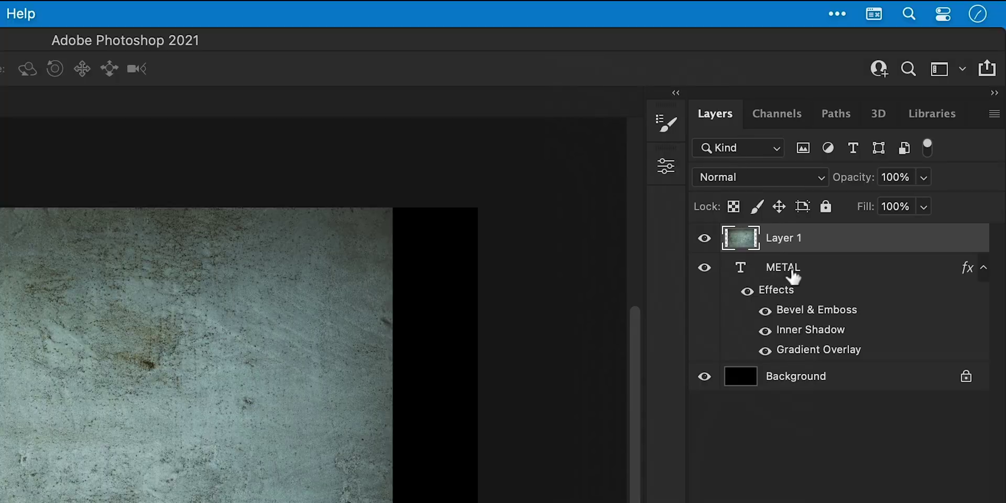
{"action": "left_click", "coordinate": [884, 155]}
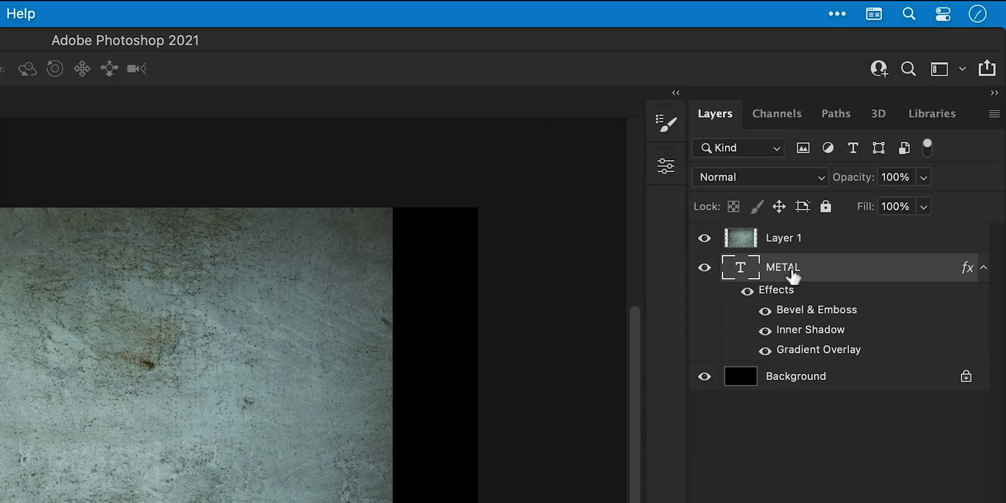
{"action": "key", "text": "super+g"}
{"action": "double_click", "coordinate": [793, 266]}
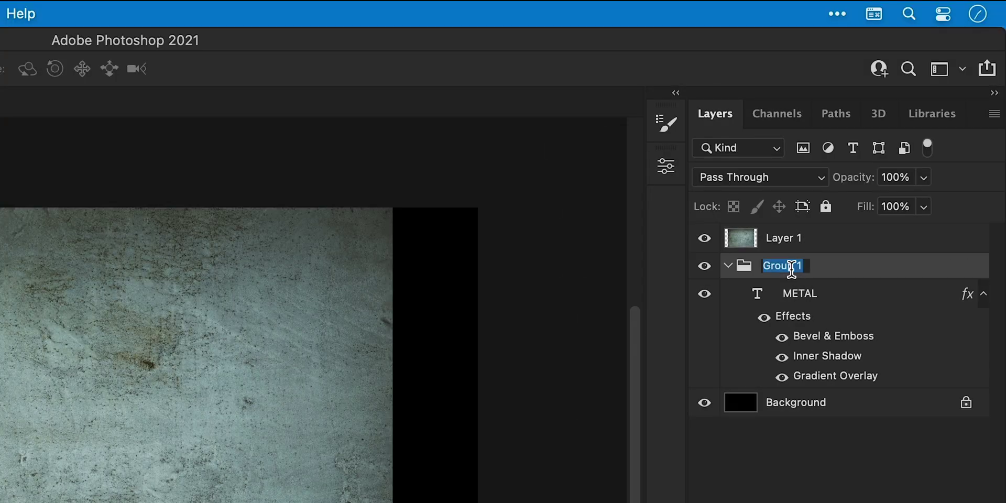
{"action": "type", "text": "Text"}
{"action": "key", "text": "Return"}
Clip the concrete texture into the METAL letters and zoom to 100%.
{"action": "right_click", "coordinate": [813, 244]}
{"action": "left_click", "coordinate": [755, 417]}
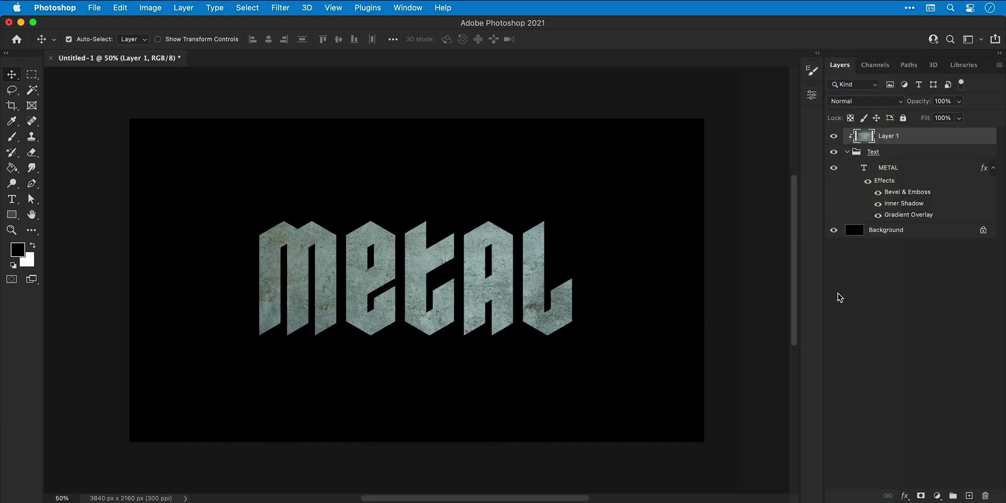
{"action": "key", "text": "super+equal"}
{"action": "key", "text": "super+equal"}
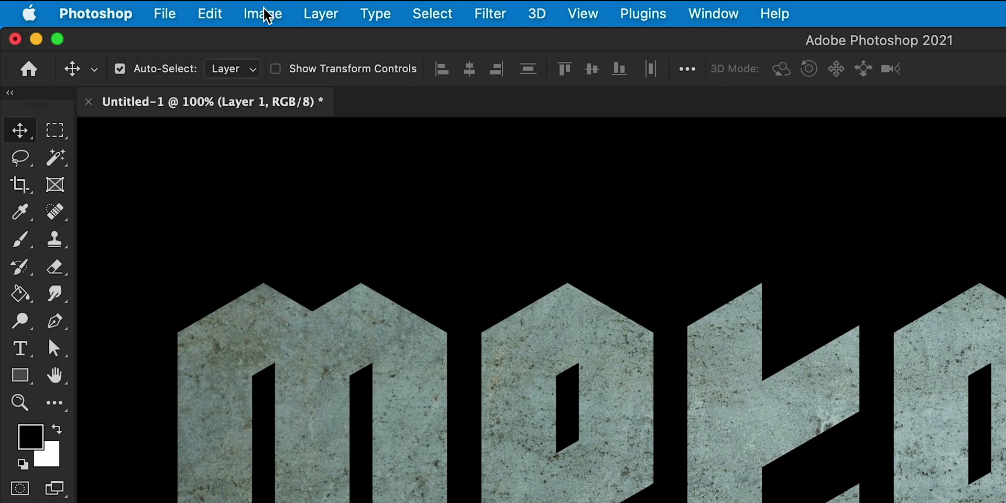
Desaturate the texture with Hue/Saturation set to -53.
{"action": "left_click", "coordinate": [264, 14]}
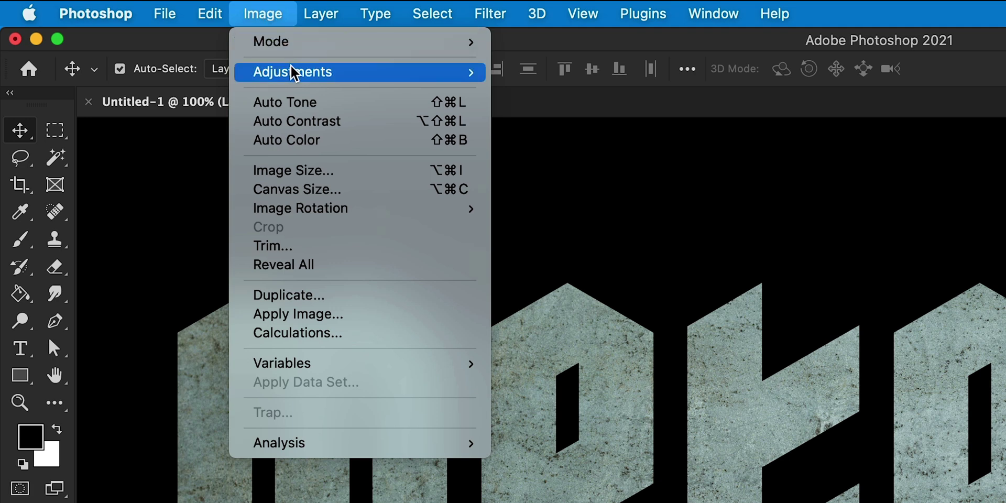
{"action": "mouse_move", "coordinate": [293, 70]}
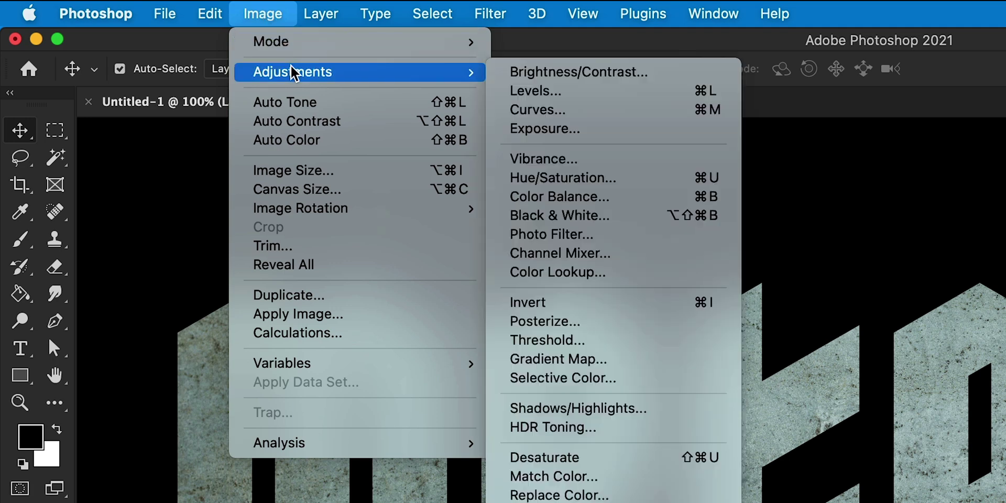
{"action": "left_click", "coordinate": [526, 178]}
{"action": "left_click_drag", "start_coordinate": [600, 279], "coordinate": [546, 281]}
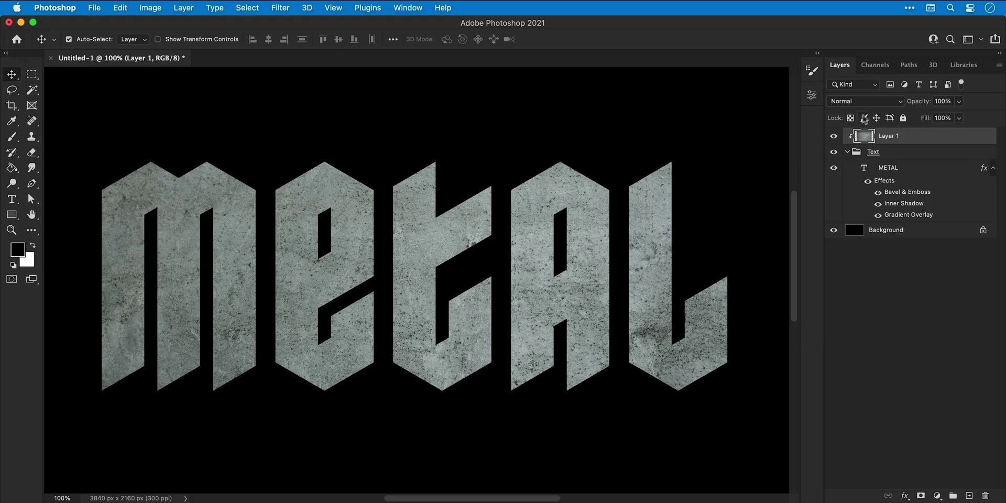
Set the texture layer to Overlay blend mode and rename it Metal Texture.
{"action": "left_click", "coordinate": [877, 102]}
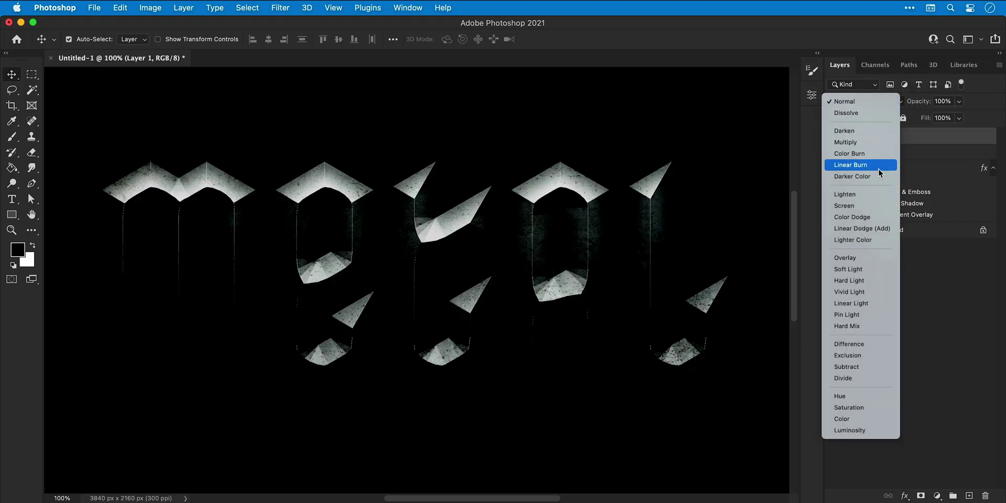
{"action": "left_click", "coordinate": [877, 258]}
{"action": "double_click", "coordinate": [886, 136]}
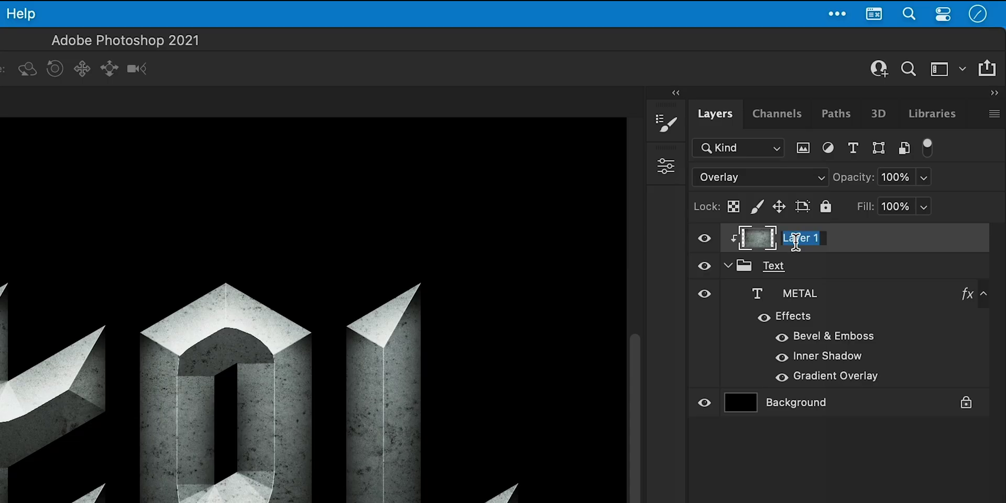
{"action": "type", "text": "Metal Texture"}
{"action": "key", "text": "Return"}
Add a dark brown Color Fill layer and invert its mask to hide it.
{"action": "left_click", "coordinate": [884, 421]}
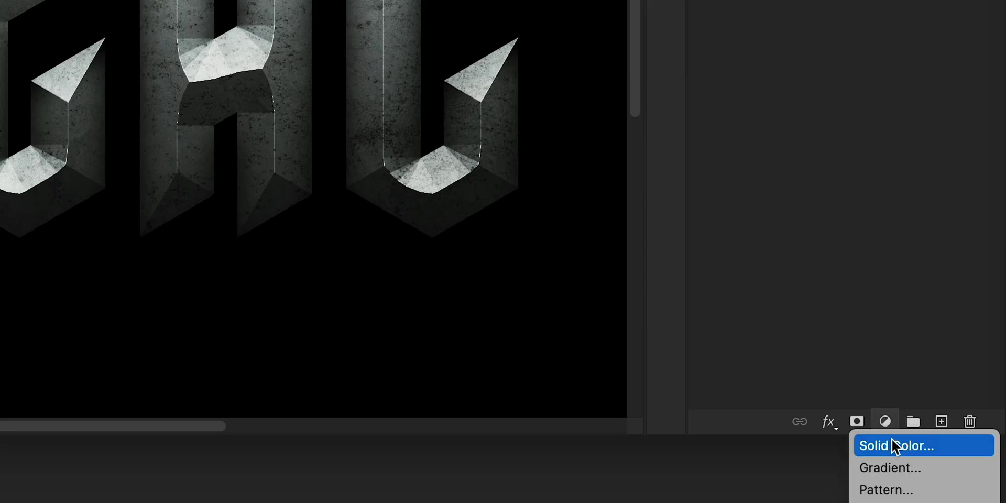
{"action": "left_click", "coordinate": [892, 445]}
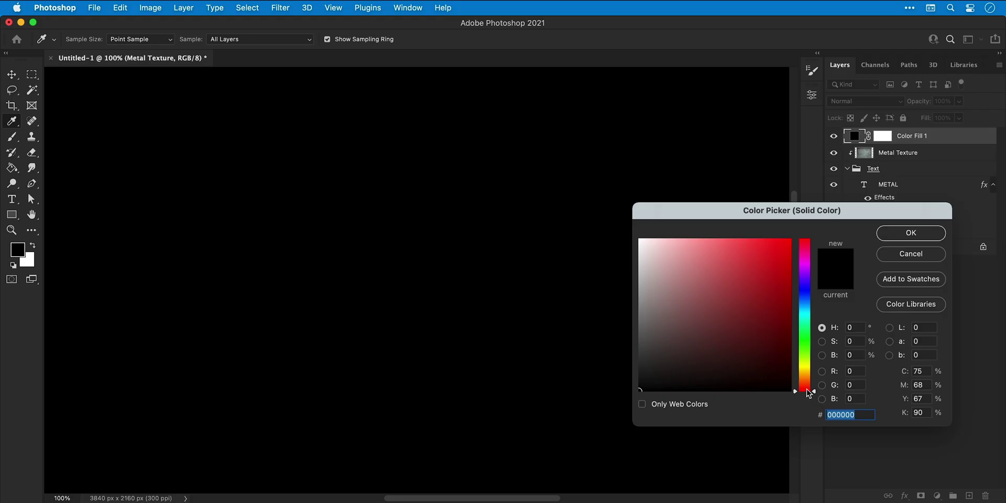
{"action": "left_click_drag", "start_coordinate": [654, 239], "coordinate": [654, 227]}
{"action": "left_click", "coordinate": [560, 125]}
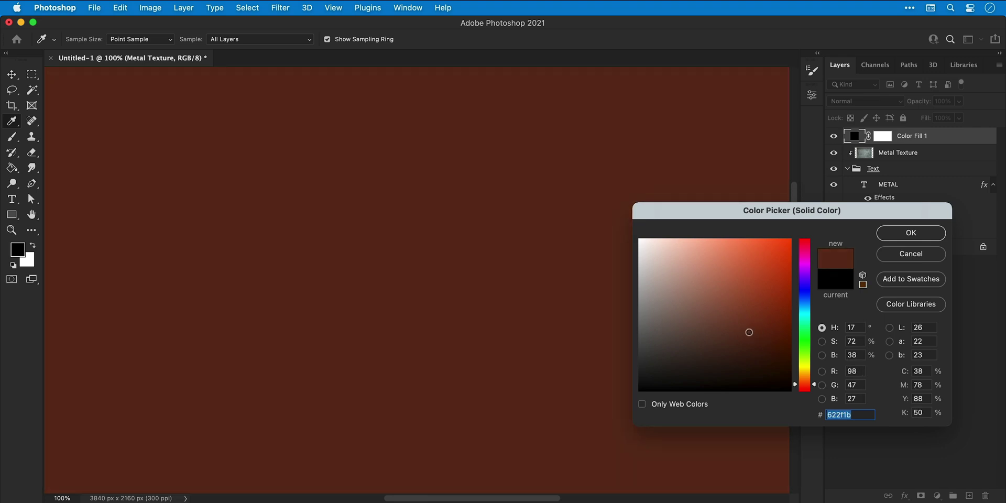
{"action": "key", "text": "Return"}
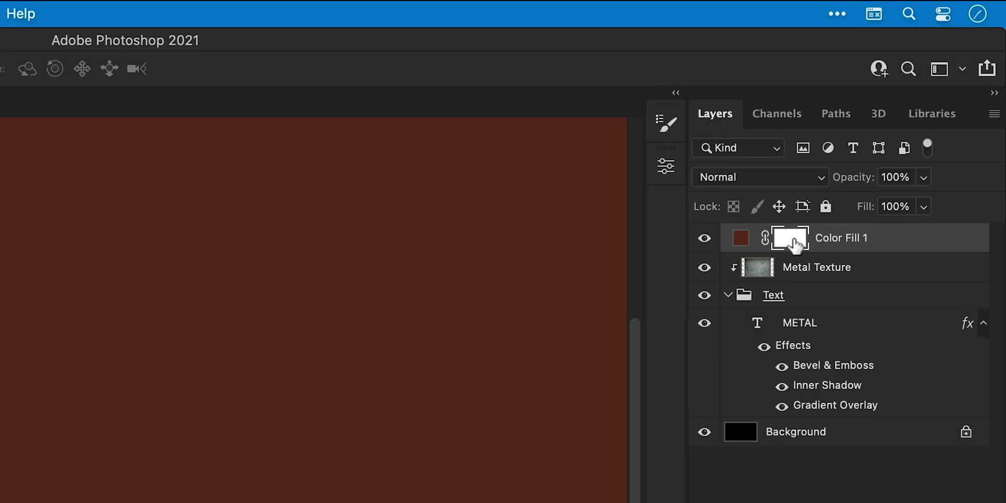
{"action": "key", "text": "super+i"}
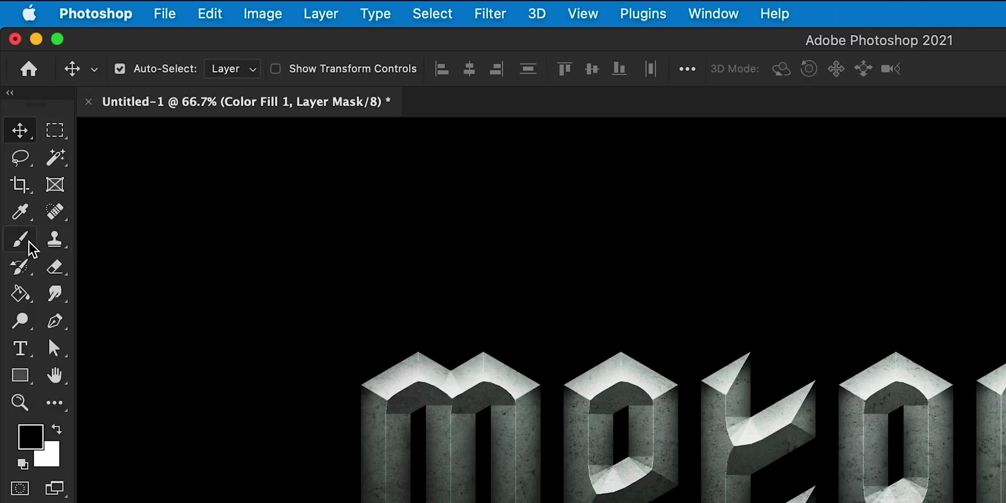
Load the 3148 px Ash Dust brush with the Brush tool.
{"action": "left_click", "coordinate": [28, 242]}
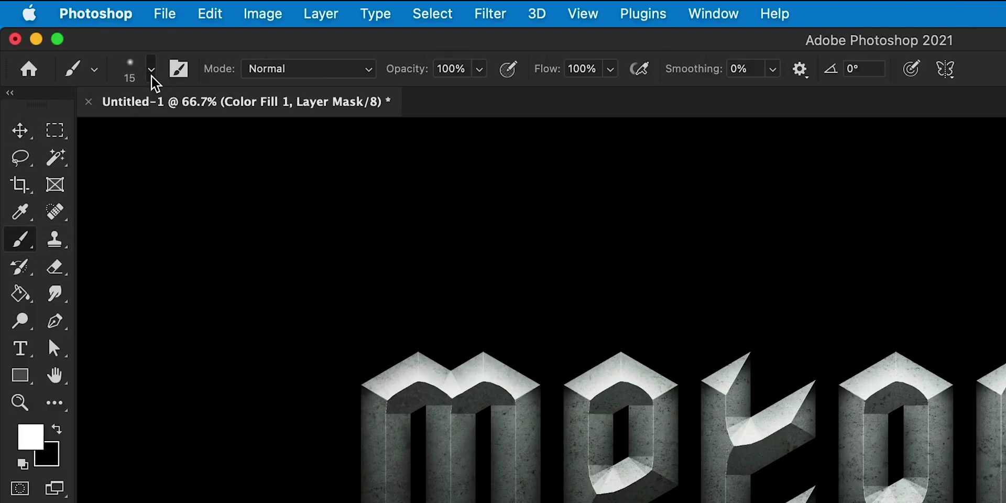
{"action": "left_click", "coordinate": [151, 73]}
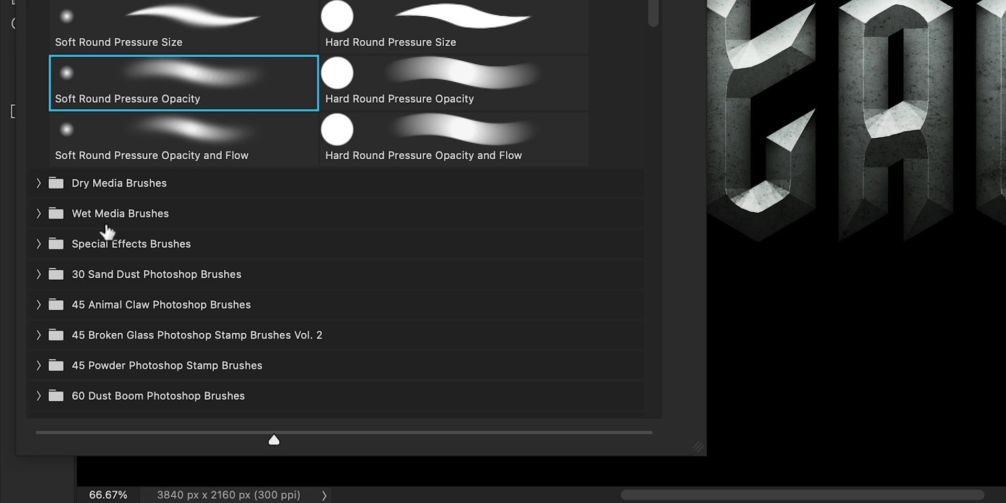
{"action": "scroll", "coordinate": [107, 230], "scroll_direction": "down", "scroll_amount": 6}
{"action": "left_click", "coordinate": [39, 237]}
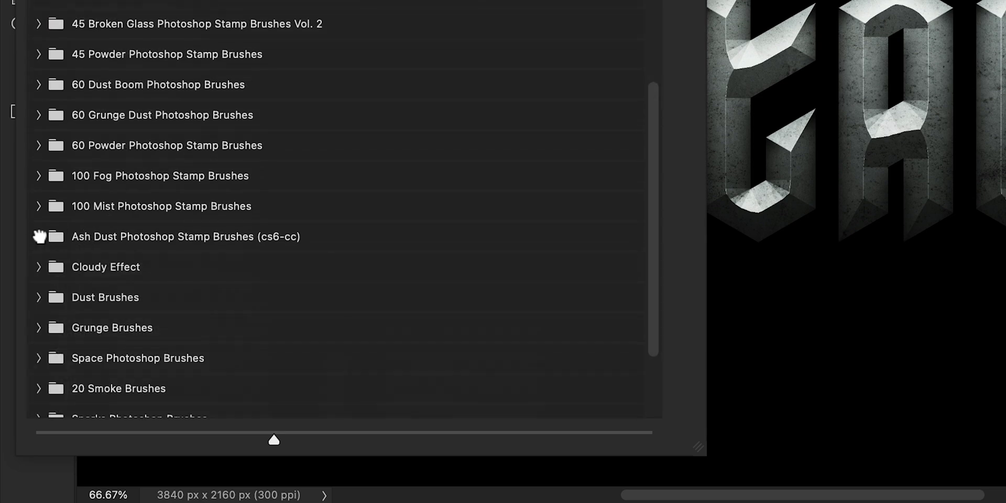
{"action": "left_click", "coordinate": [39, 237]}
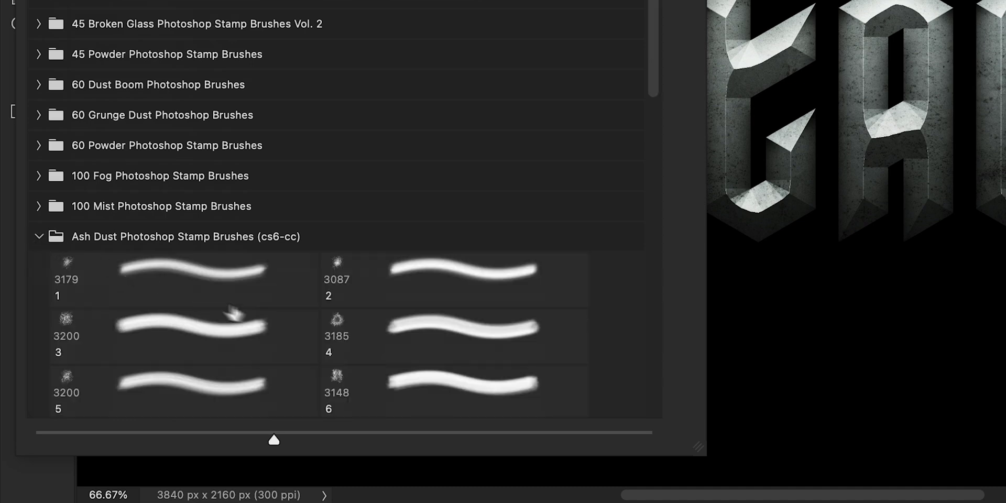
{"action": "left_click", "coordinate": [445, 379]}
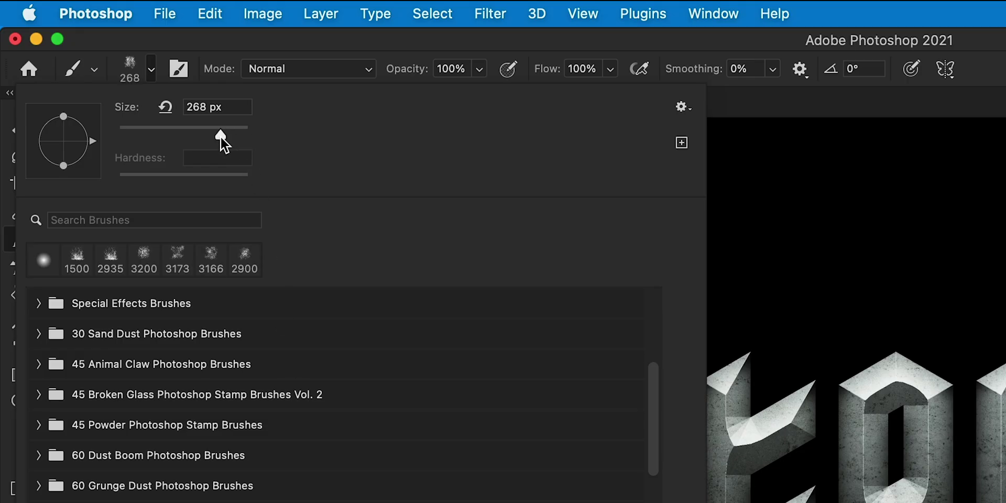
Paint brown dust across the letters with a 428 px brush, then clear the strokes from the mask.
{"action": "left_click_drag", "start_coordinate": [220, 136], "coordinate": [230, 135]}
{"action": "left_click", "coordinate": [856, 383]}
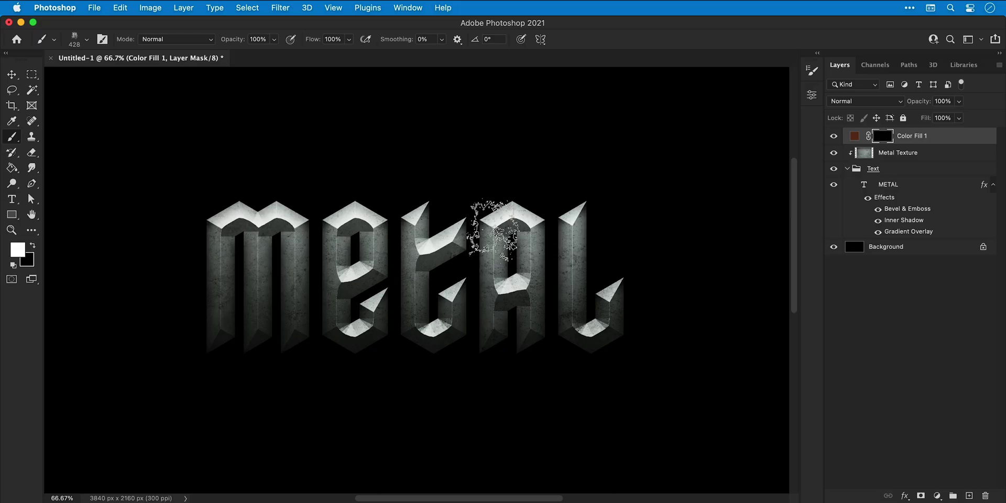
{"action": "mouse_move", "coordinate": [856, 383]}
{"action": "left_mouse_down"}
{"action": "mouse_move", "coordinate": [789, 386]}
{"action": "mouse_move", "coordinate": [659, 502]}
{"action": "left_mouse_up"}
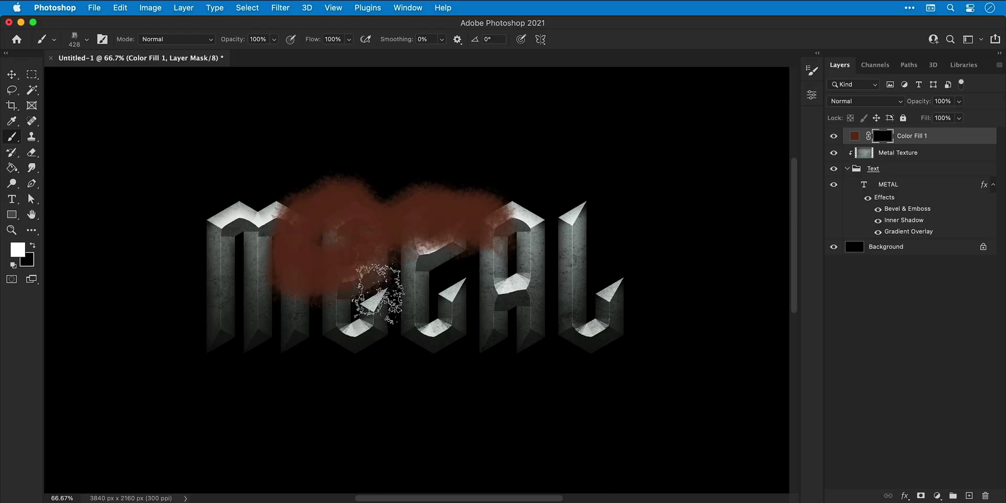
{"action": "left_click_drag", "start_coordinate": [377, 291], "coordinate": [486, 361]}
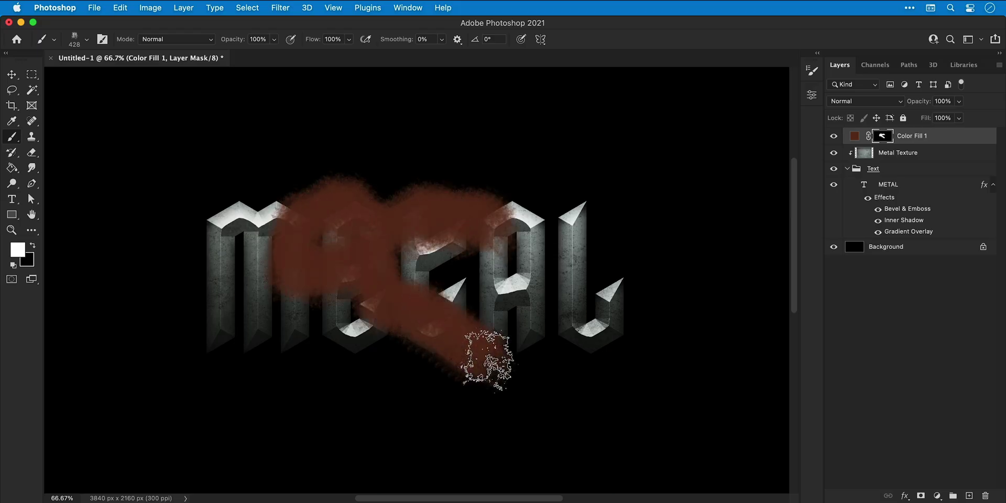
{"action": "key", "text": "super+BackSpace"}
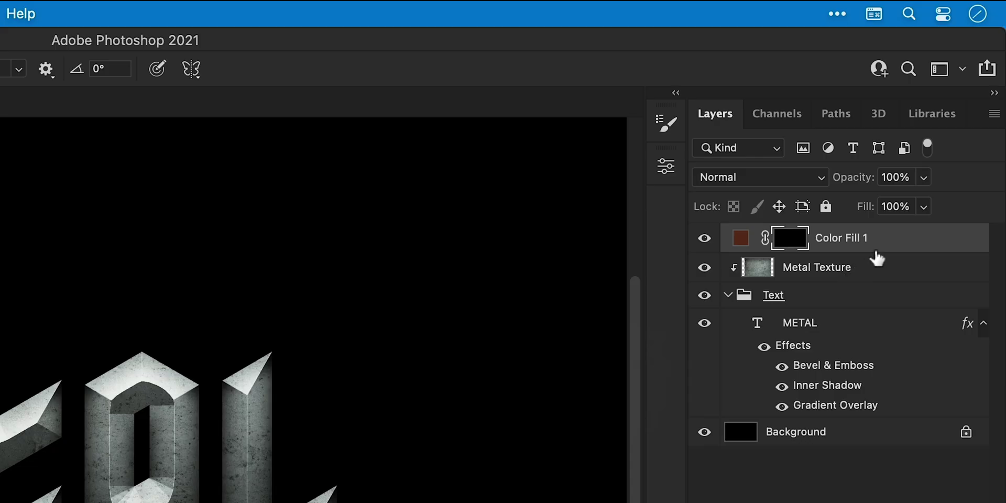
Clip the brown fill to Metal Texture and paint rust onto the M and below the A with an 1100 px brush.
{"action": "left_click", "coordinate": [875, 245], "text": "alt"}
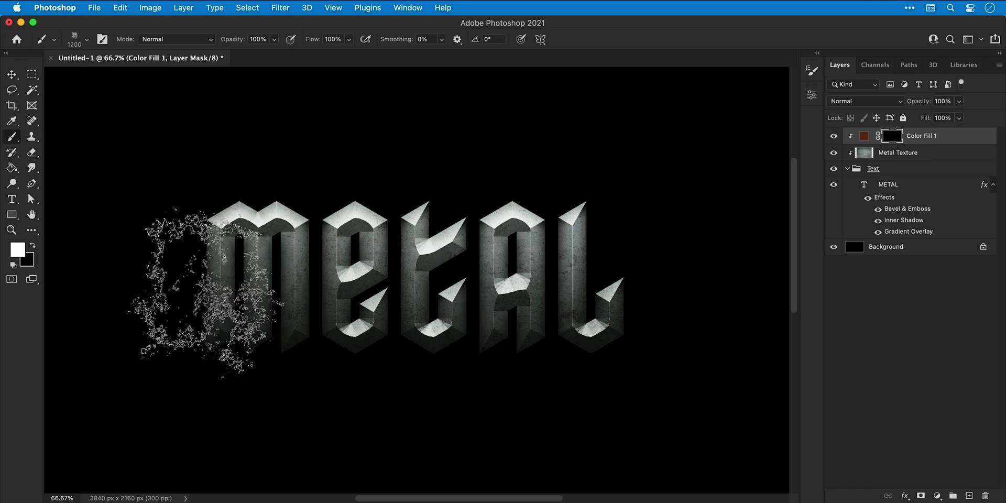
{"action": "mouse_move", "coordinate": [206, 293]}
{"action": "left_mouse_down"}
{"action": "mouse_move", "coordinate": [184, 292]}
{"action": "mouse_move", "coordinate": [171, 269]}
{"action": "mouse_move", "coordinate": [281, 140]}
{"action": "mouse_move", "coordinate": [318, 328]}
{"action": "mouse_move", "coordinate": [440, 367]}
{"action": "mouse_move", "coordinate": [481, 178]}
{"action": "mouse_move", "coordinate": [707, 294]}
{"action": "mouse_move", "coordinate": [661, 362]}
{"action": "mouse_move", "coordinate": [452, 402]}
{"action": "mouse_move", "coordinate": [89, 348]}
{"action": "mouse_move", "coordinate": [478, 199]}
{"action": "mouse_move", "coordinate": [427, 168]}
{"action": "left_mouse_up"}
{"action": "key", "text": "bracketright"}
{"action": "key", "text": "bracketright"}
{"action": "key", "text": "bracketright"}
{"action": "key", "text": "bracketright"}
{"action": "key", "text": "x"}
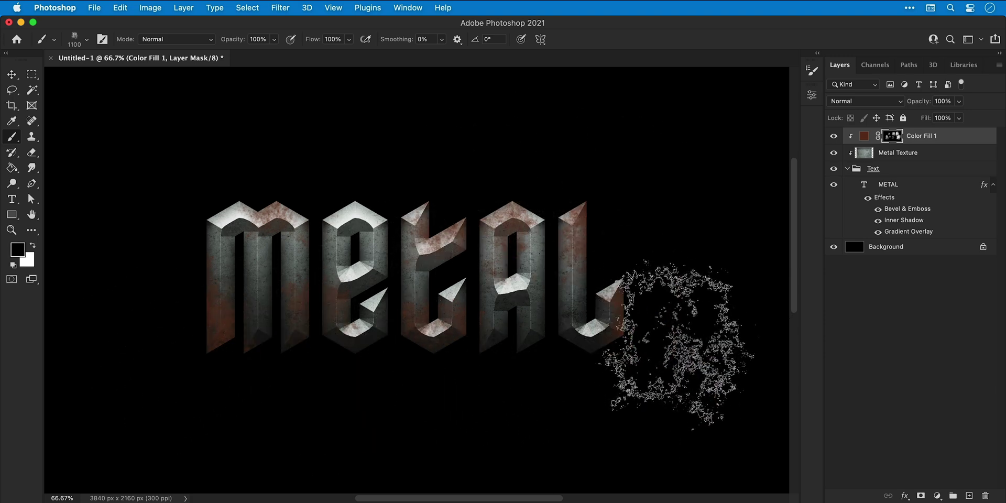
{"action": "key", "text": "x"}
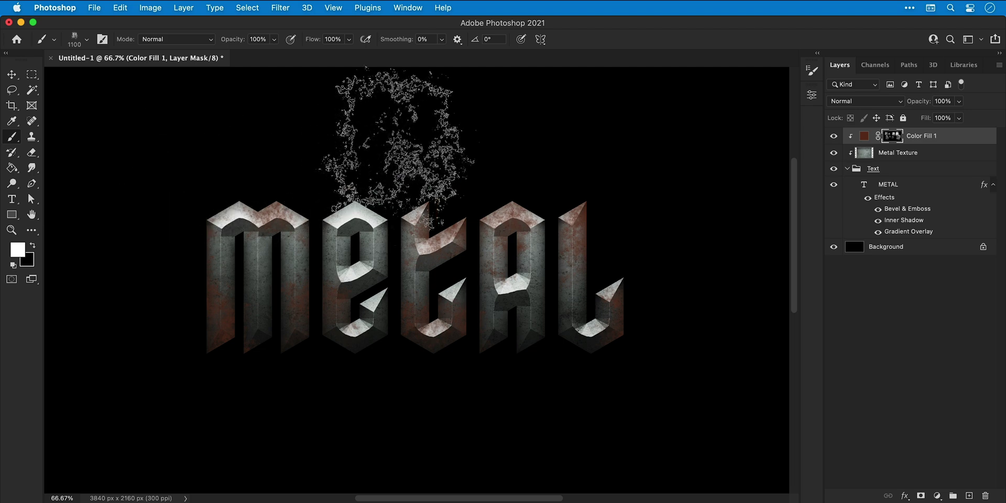
{"action": "mouse_move", "coordinate": [375, 147]}
{"action": "left_mouse_down"}
{"action": "mouse_move", "coordinate": [90, 236]}
{"action": "mouse_move", "coordinate": [105, 308]}
{"action": "mouse_move", "coordinate": [561, 371]}
{"action": "mouse_move", "coordinate": [521, 356]}
{"action": "left_mouse_up"}
{"action": "key", "text": "x"}
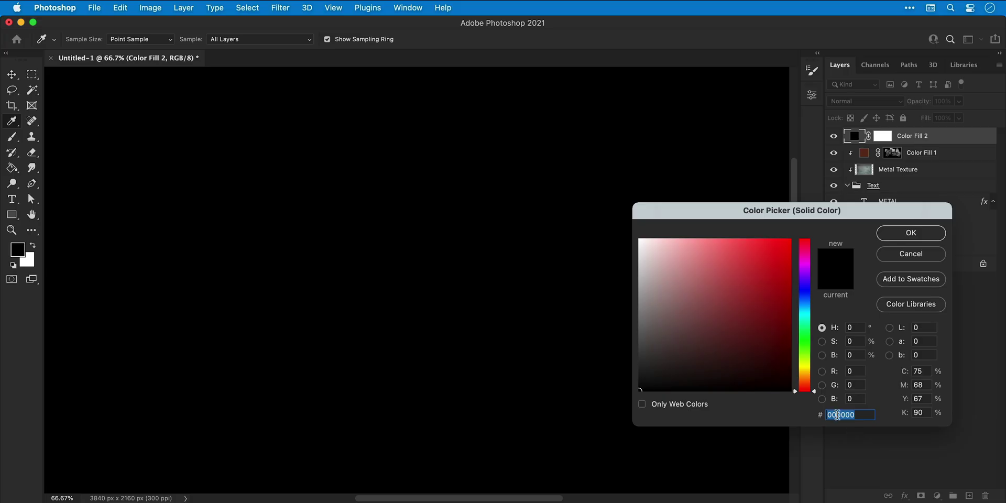
Make the new fill orange-red, clip it to the letters, and set it to Hard Light.
{"action": "left_click_drag", "start_coordinate": [805, 391], "coordinate": [763, 236]}
{"action": "key", "text": "Return"}
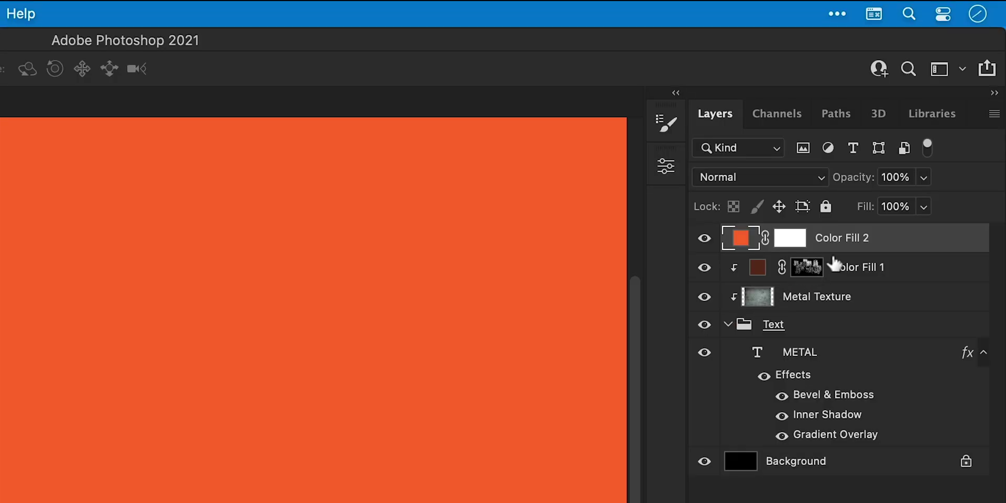
{"action": "left_click", "coordinate": [913, 144], "text": "alt"}
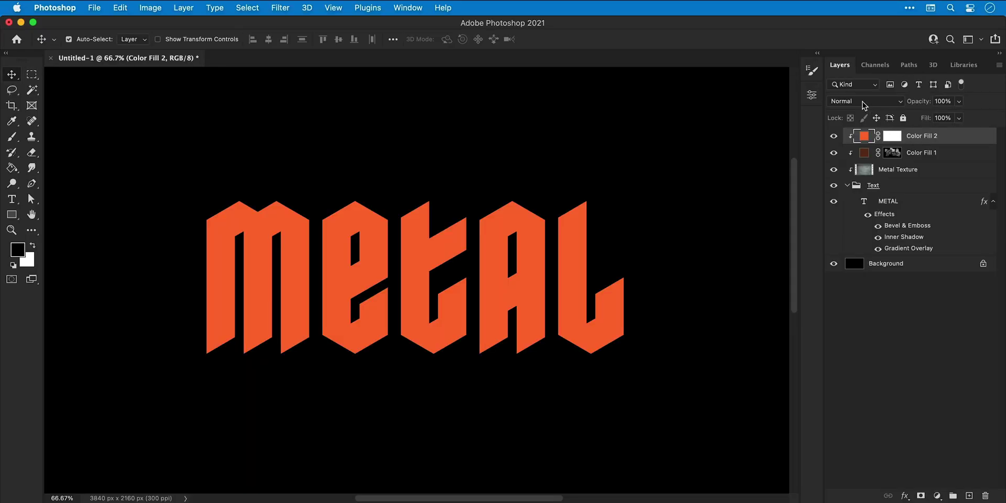
{"action": "left_click", "coordinate": [755, 177]}
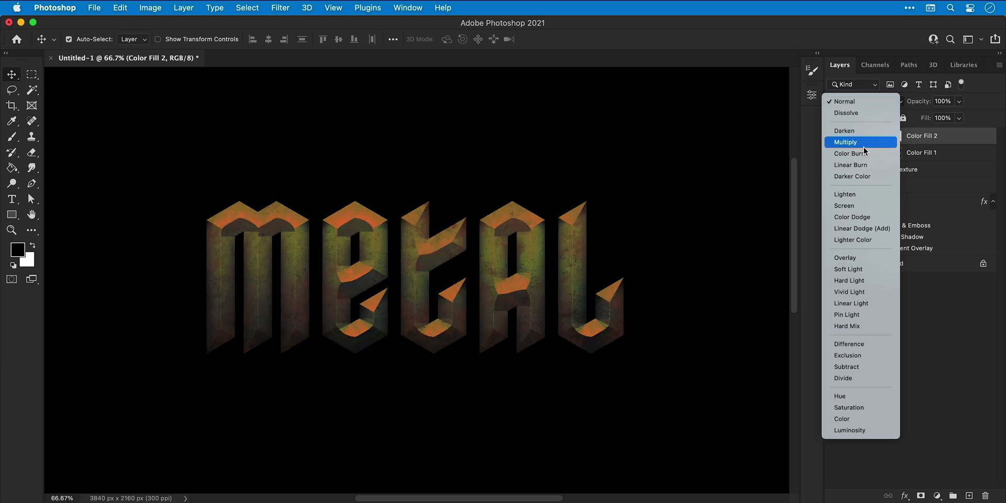
{"action": "left_click", "coordinate": [855, 280]}
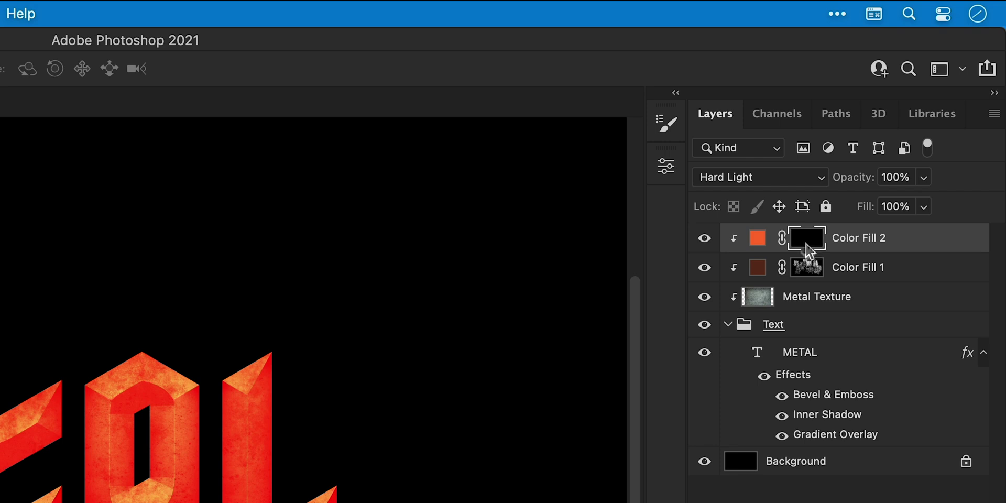
Invert the fill's mask, paint glow on the letters' bottoms with Soft Round Pressure Opacity, and set opacity to 76%.
{"action": "key", "text": "b"}
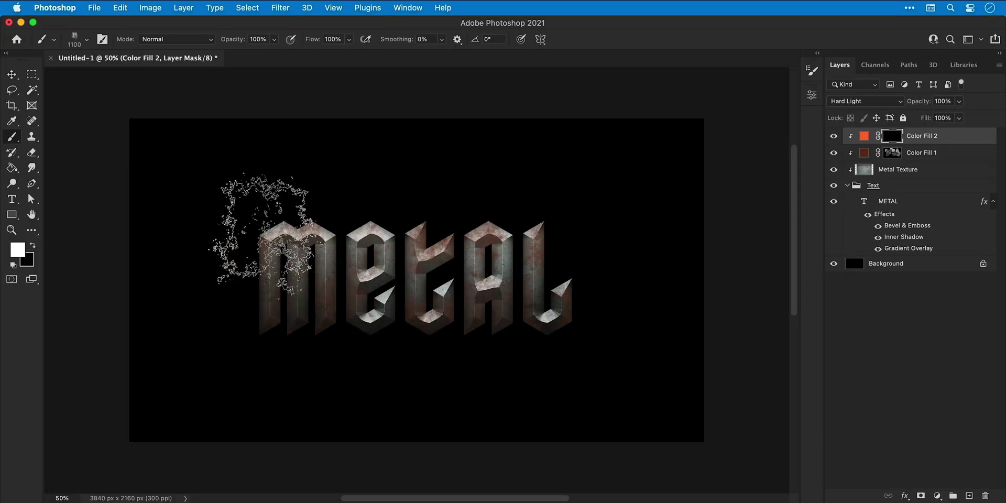
{"action": "left_click", "coordinate": [85, 39]}
{"action": "scroll", "coordinate": [78, 192], "scroll_direction": "up", "scroll_amount": 8}
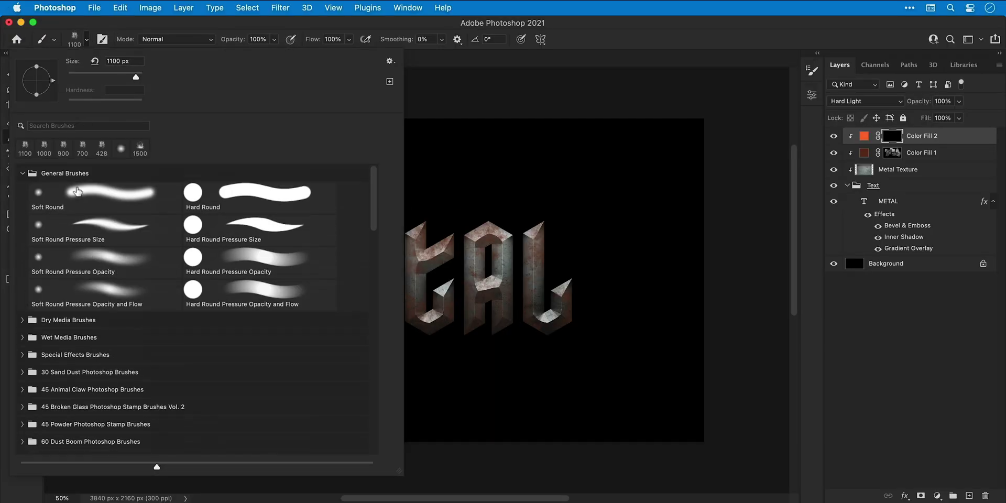
{"action": "left_click", "coordinate": [109, 262]}
{"action": "left_click", "coordinate": [459, 131]}
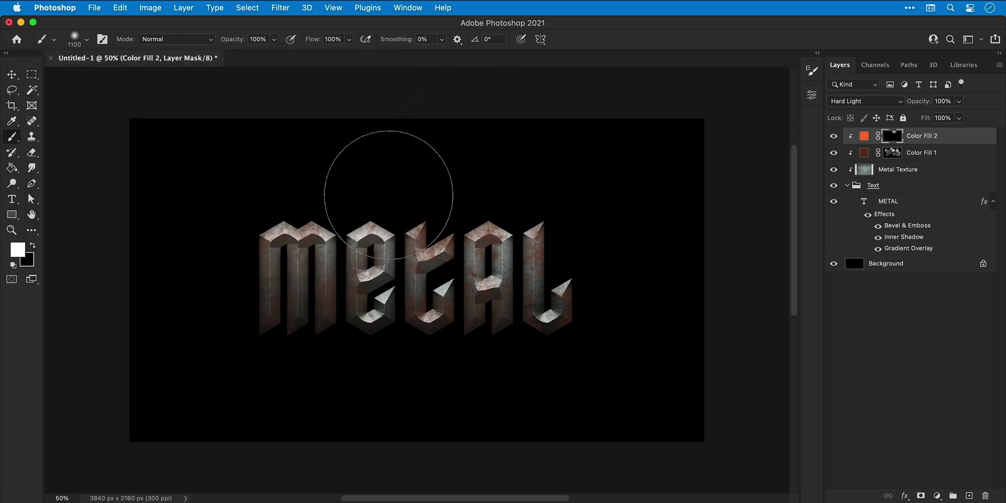
{"action": "left_click_drag", "start_coordinate": [149, 354], "coordinate": [655, 359]}
{"action": "key", "text": "v"}
{"action": "left_click", "coordinate": [959, 118]}
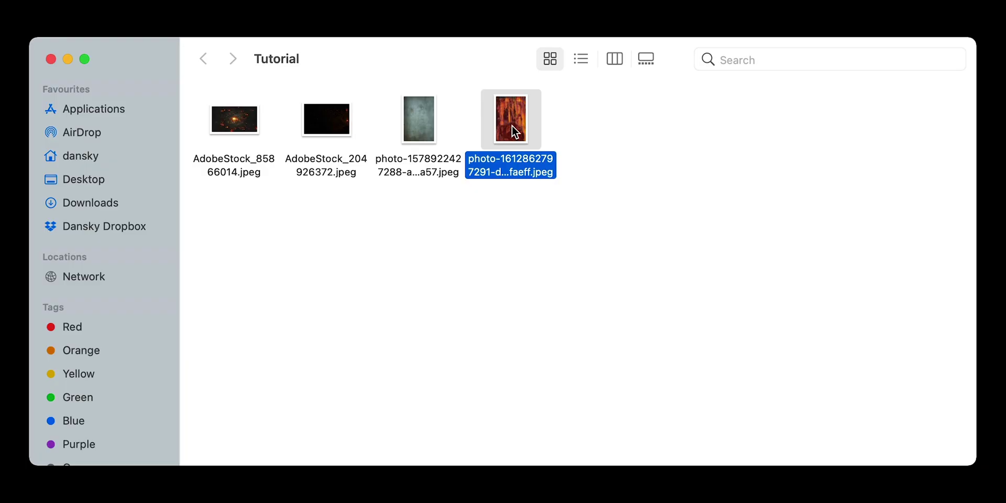
Open the rust photo in Photoshop via Open With.
{"action": "right_click", "coordinate": [515, 126]}
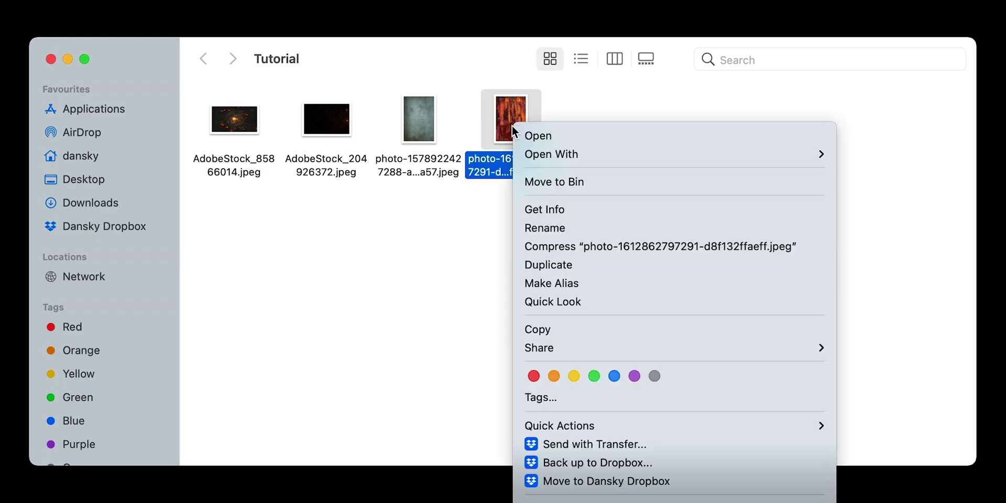
{"action": "mouse_move", "coordinate": [542, 156]}
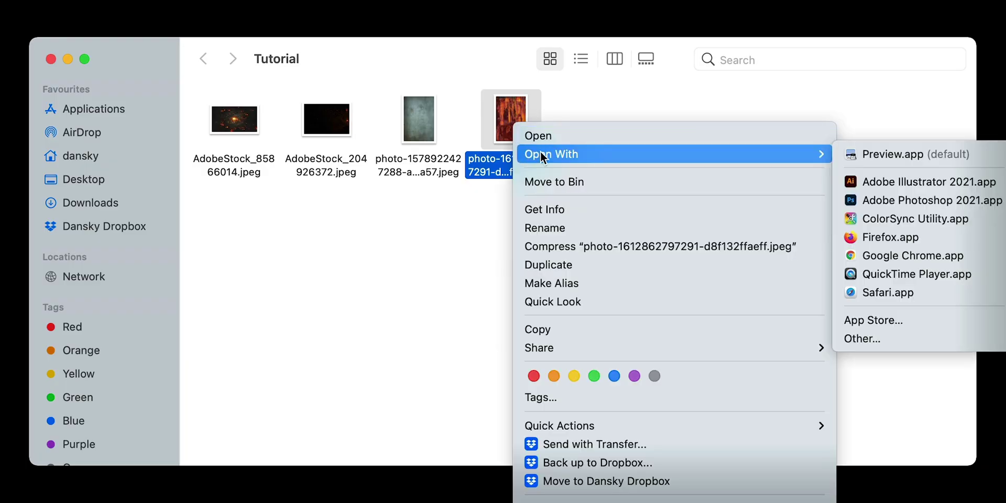
{"action": "left_click", "coordinate": [867, 200]}
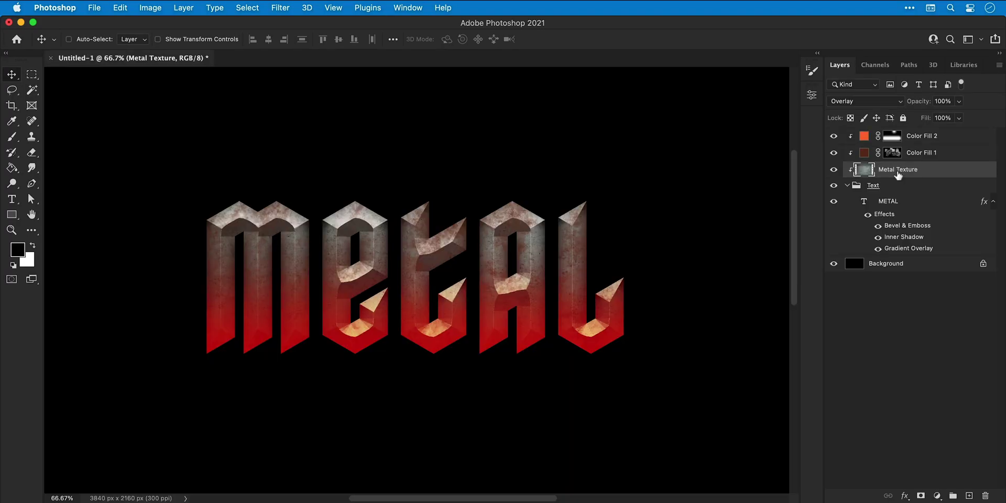
Clip the pasted rust photo to the letters as Metal Texture 2, scale it down and rotate it 180°.
{"action": "key", "text": "super+v"}
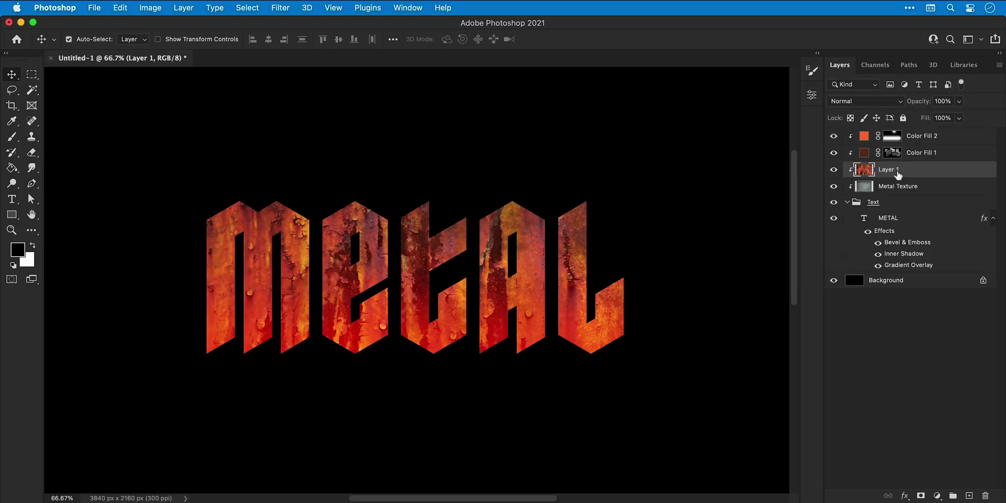
{"action": "double_click", "coordinate": [894, 169]}
{"action": "type", "text": "Metal Texture"}
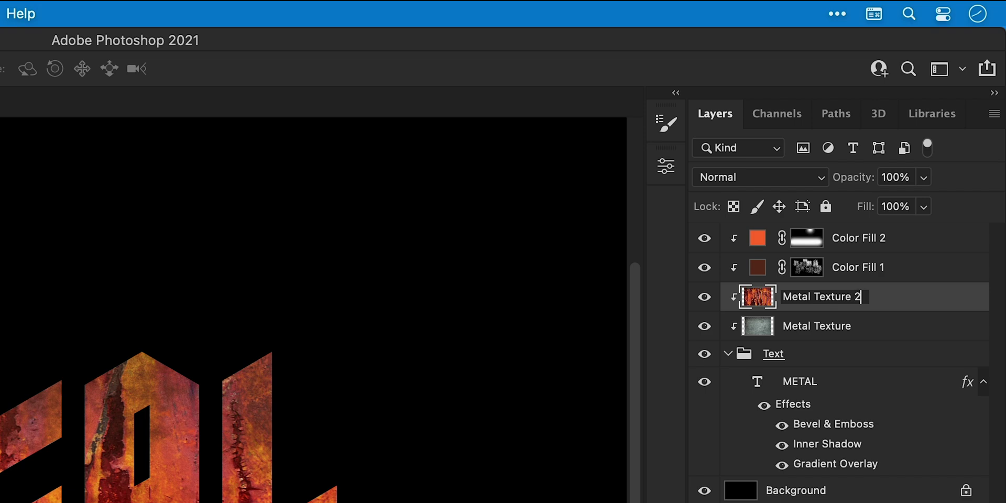
{"action": "key", "text": "Return"}
{"action": "key", "text": "super+t"}
{"action": "left_click_drag", "start_coordinate": [169, 117], "coordinate": [438, 467]}
{"action": "left_click_drag", "start_coordinate": [487, 380], "coordinate": [508, 151]}
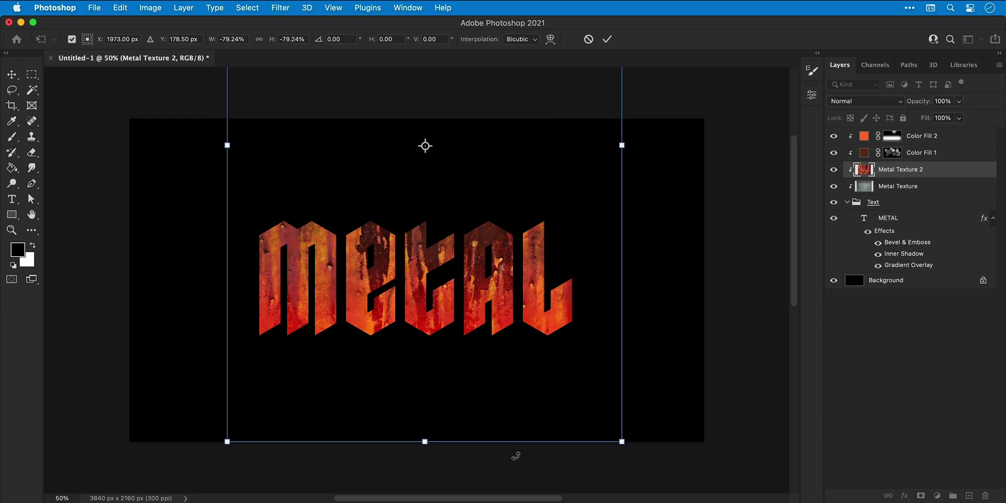
{"action": "left_click_drag", "start_coordinate": [515, 416], "coordinate": [509, 469]}
{"action": "key", "text": "Return"}
Set Metal Texture 2 to Color Dodge, shrink it to about 58% and move it over the letters' bottoms.
{"action": "left_click", "coordinate": [895, 103]}
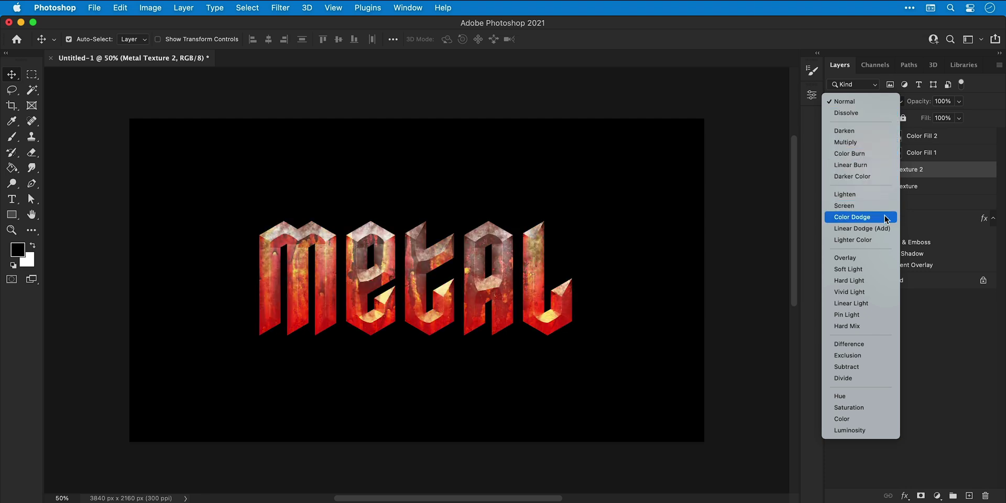
{"action": "left_click", "coordinate": [885, 219]}
{"action": "key", "text": "super+t"}
{"action": "left_click_drag", "start_coordinate": [613, 467], "coordinate": [450, 222]}
{"action": "left_click_drag", "start_coordinate": [395, 183], "coordinate": [394, 404]}
{"action": "key", "text": "Return"}
Duplicate the texture, clip the copy and move it right across the letters; set a 600 px Eraser.
{"action": "key", "text": "super+j"}
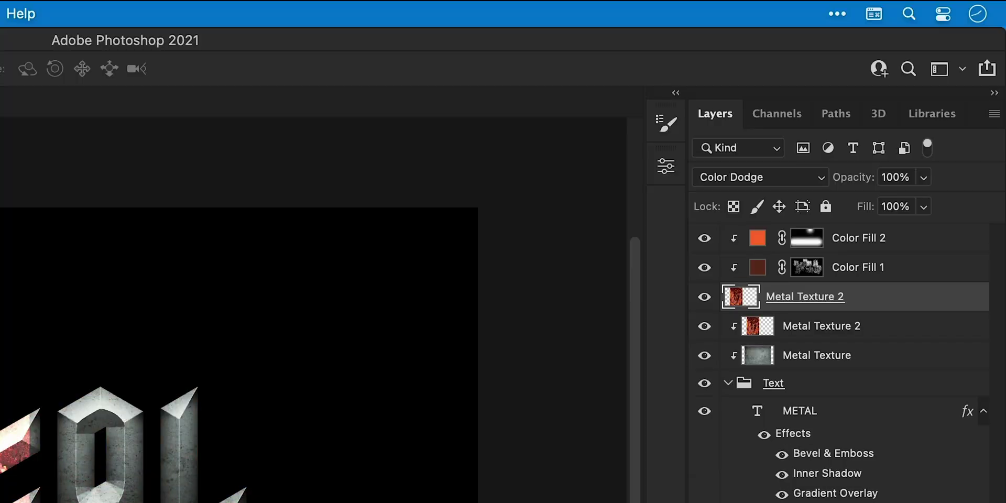
{"action": "key", "text": "super+alt+g"}
{"action": "key", "text": "super+t"}
{"action": "left_click_drag", "start_coordinate": [431, 326], "coordinate": [652, 326]}
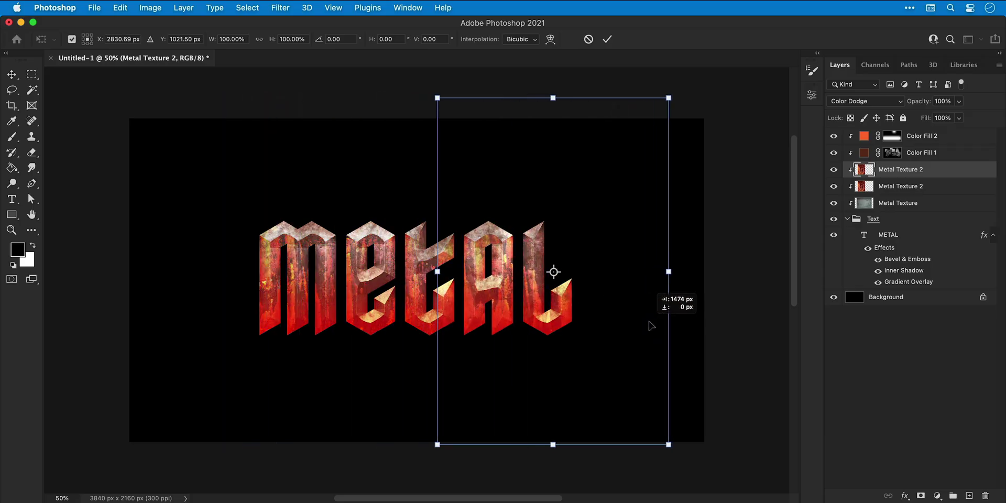
{"action": "key", "text": "Return"}
{"action": "left_click", "coordinate": [37, 155]}
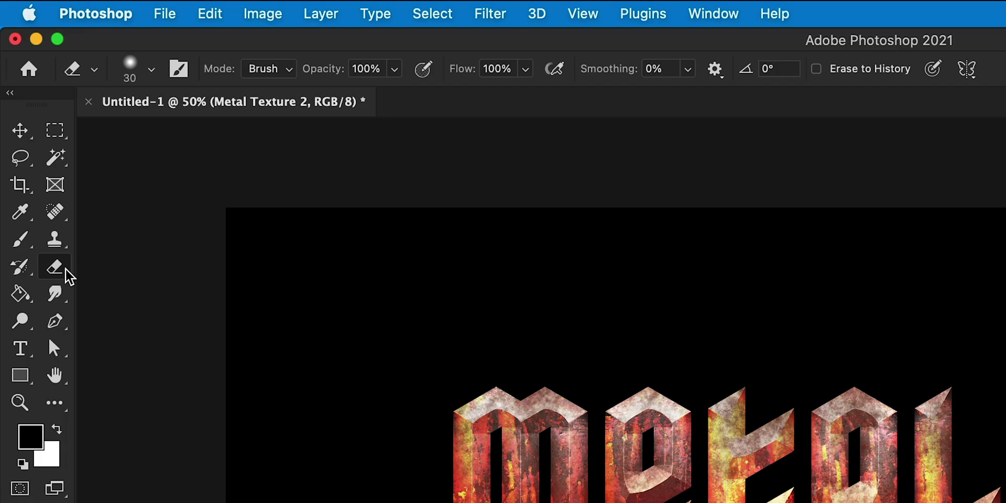
{"action": "key", "text": "]"}
{"action": "key", "text": "]"}
{"action": "key", "text": "]"}
{"action": "key", "text": "]"}
{"action": "key", "text": "]"}
{"action": "key", "text": "]"}
{"action": "key", "text": "]"}
{"action": "key", "text": "]"}
{"action": "key", "text": "]"}
{"action": "key", "text": "]"}
{"action": "key", "text": "]"}
{"action": "key", "text": "]"}
{"action": "key", "text": "]"}
{"action": "key", "text": "]"}
{"action": "key", "text": "]"}
{"action": "key", "text": "]"}
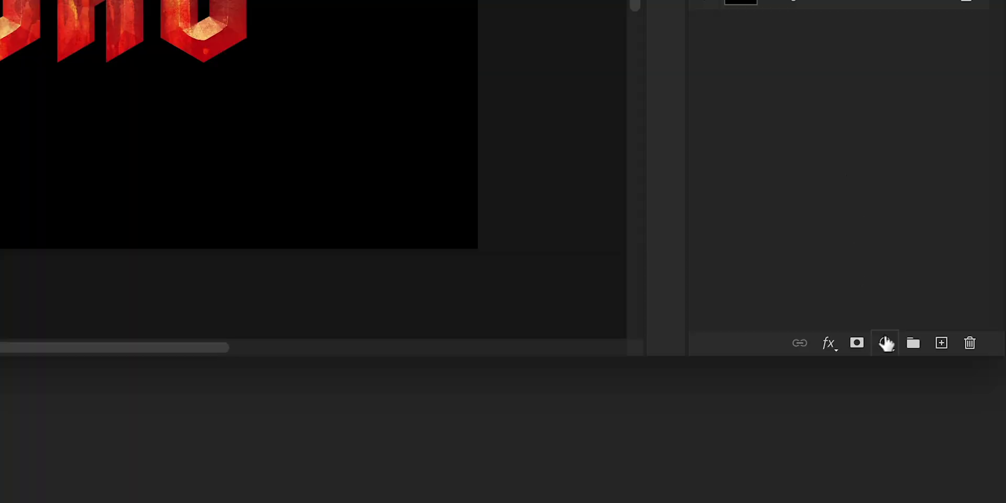
Add a Curves adjustment clipped to the text, pulling the curve down to darken it.
{"action": "left_click", "coordinate": [886, 343]}
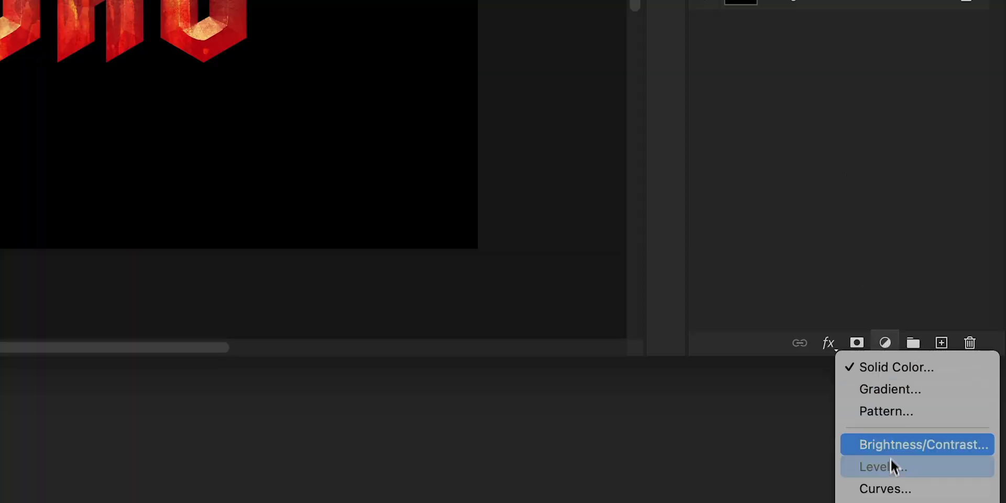
{"action": "left_click", "coordinate": [891, 484]}
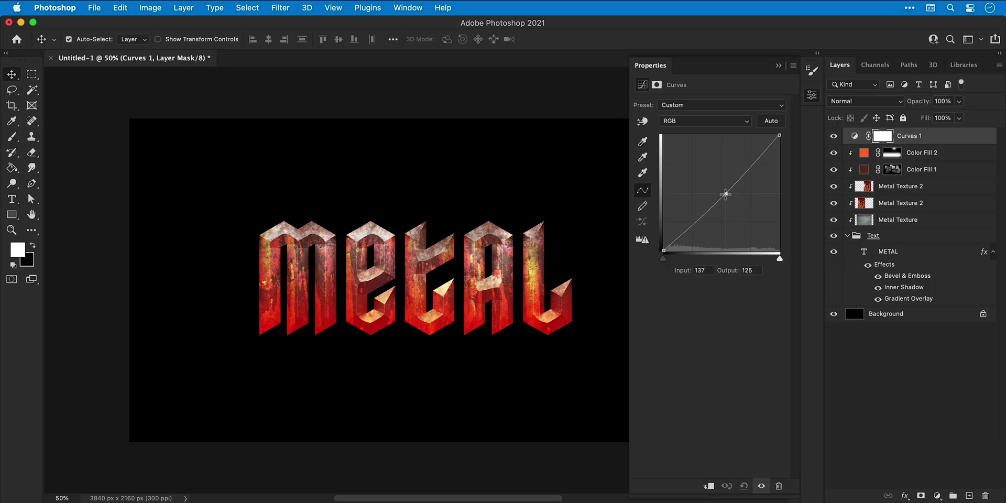
{"action": "left_click_drag", "start_coordinate": [726, 196], "coordinate": [747, 178]}
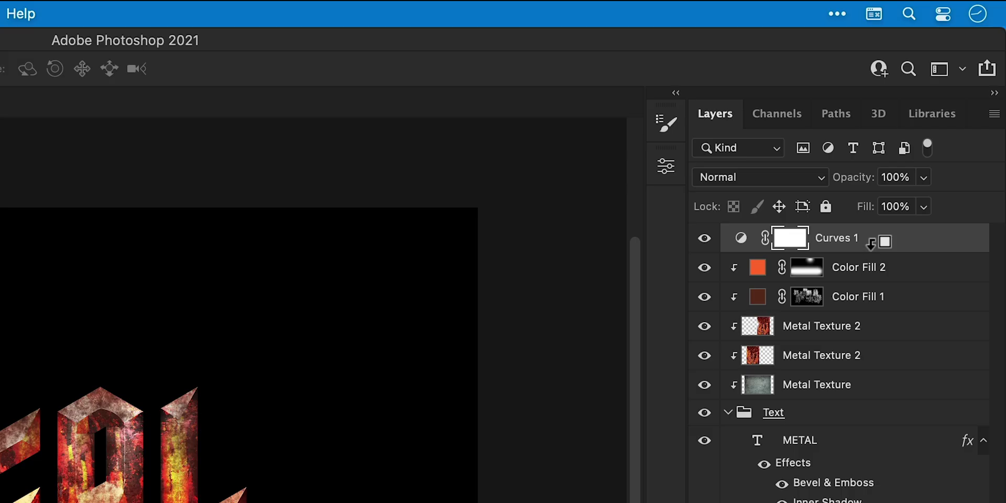
{"action": "left_click", "coordinate": [928, 138], "text": "alt"}
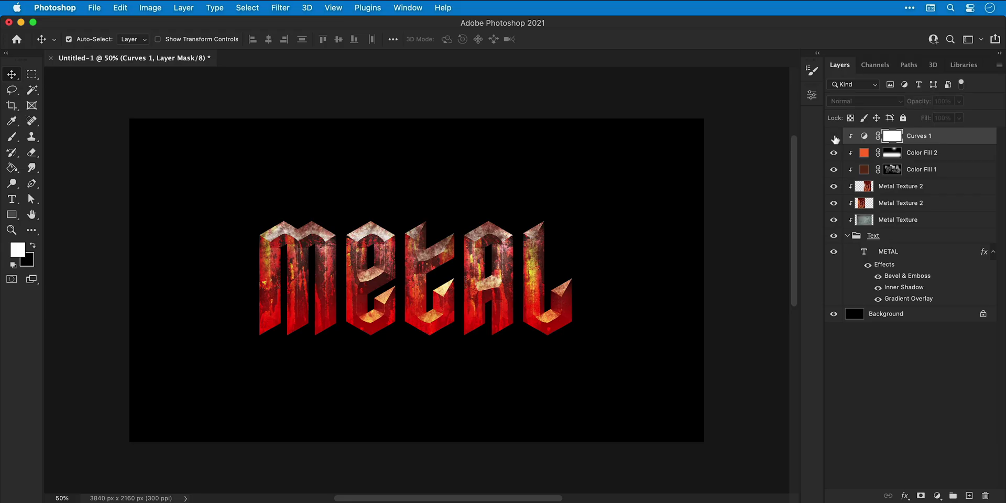
{"action": "left_click", "coordinate": [834, 137]}
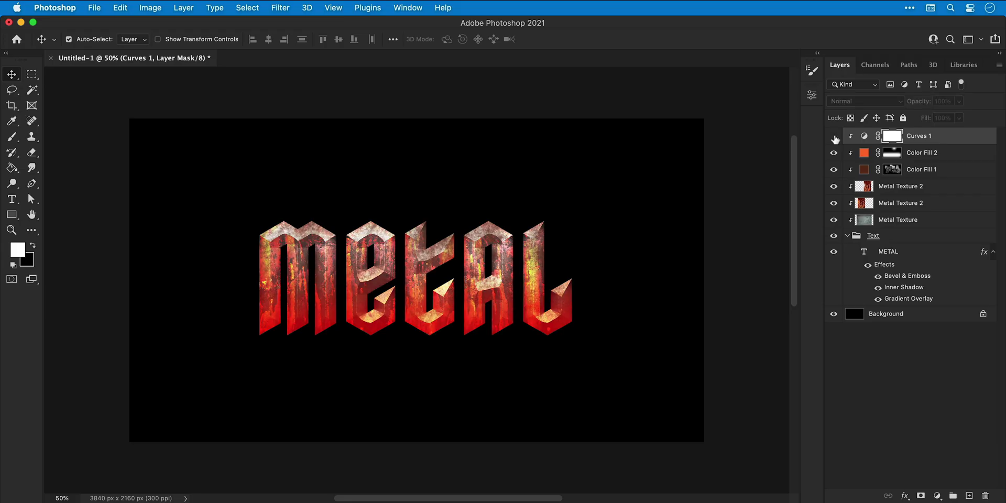
{"action": "left_click", "coordinate": [834, 137]}
Merge the two Metal Texture 2 layers and set the merged layer to Color Dodge.
{"action": "left_click", "coordinate": [935, 187]}
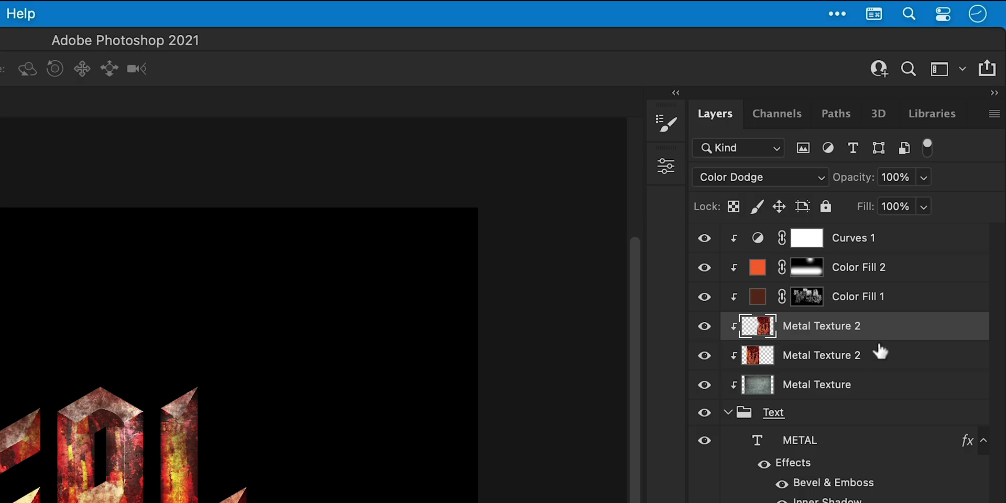
{"action": "left_click", "coordinate": [934, 203], "text": "shift"}
{"action": "key", "text": "super+e"}
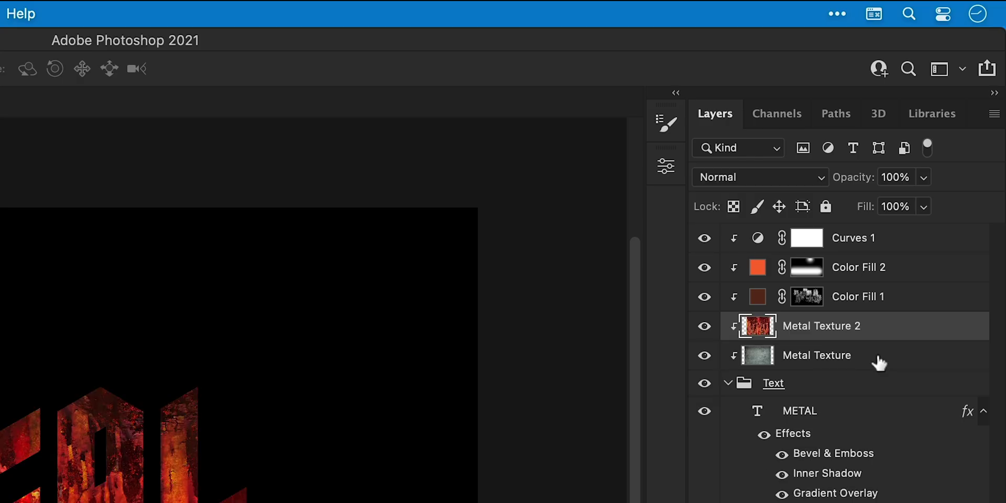
{"action": "left_click", "coordinate": [792, 177]}
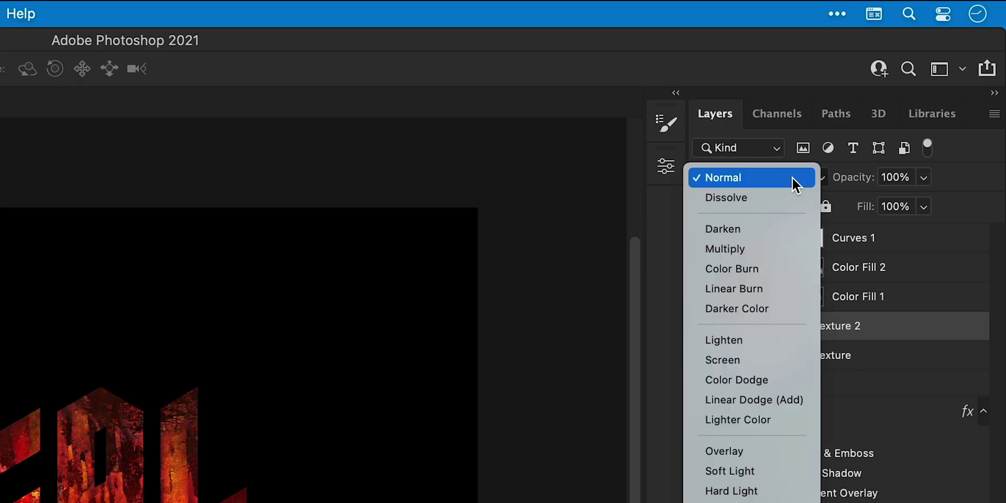
{"action": "left_click", "coordinate": [789, 379]}
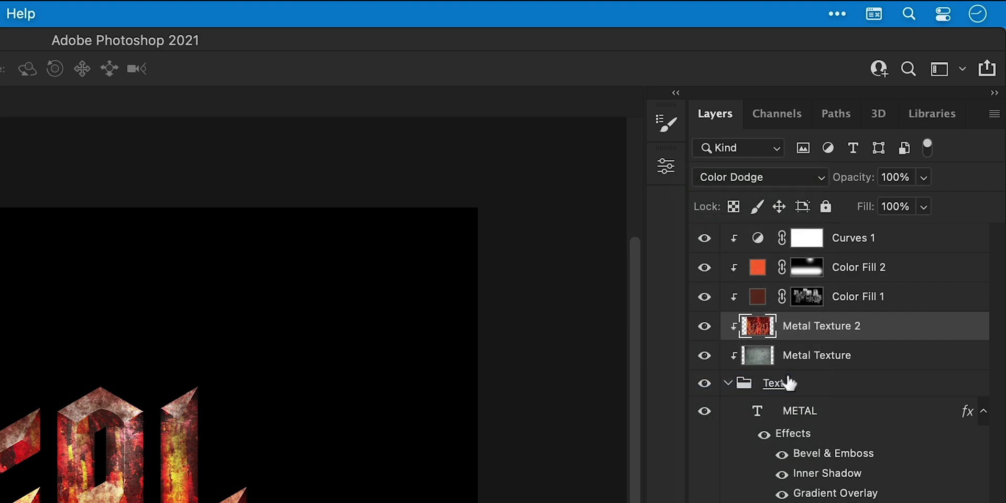
{"action": "left_click", "coordinate": [860, 267]}
{"action": "left_click", "coordinate": [924, 181]}
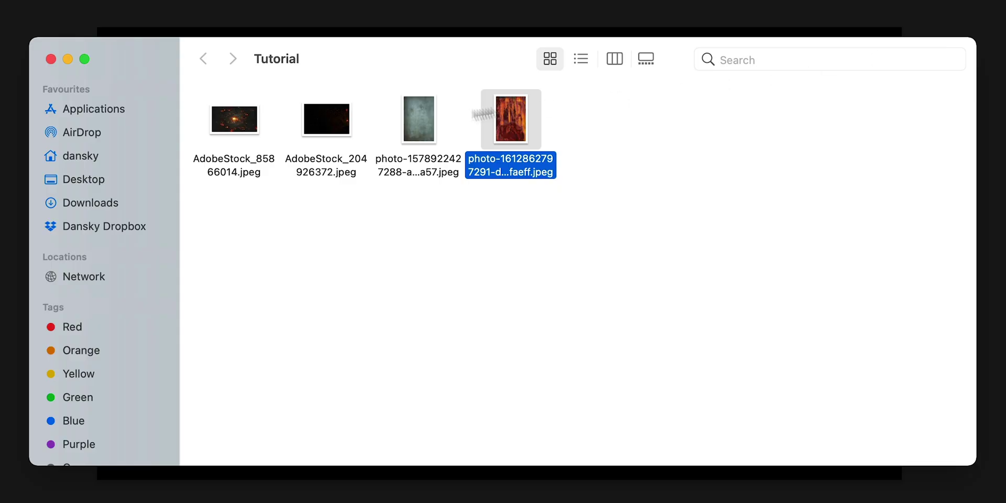
Open the ember photo AdobeStock_85866014.jpeg in Photoshop and select the whole image.
{"action": "left_click", "coordinate": [242, 132]}
{"action": "right_click", "coordinate": [242, 132]}
{"action": "mouse_move", "coordinate": [260, 160]}
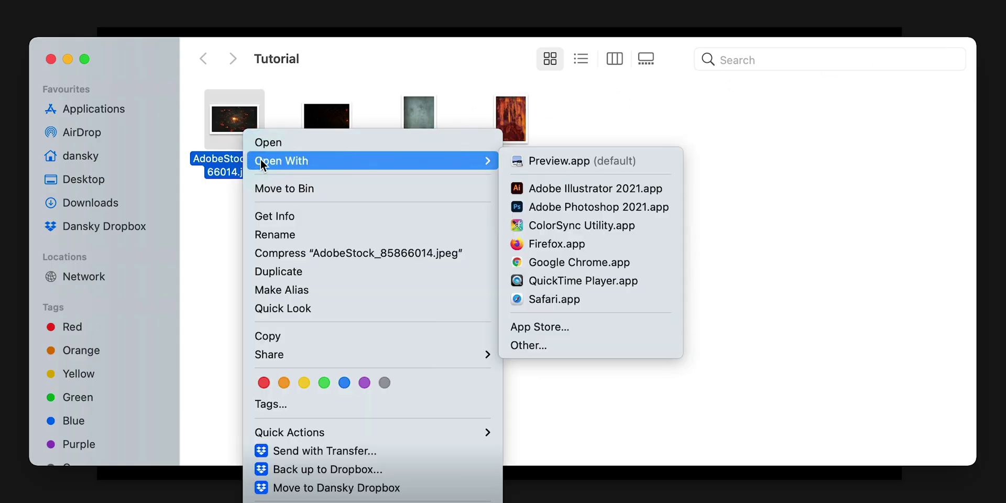
{"action": "left_click", "coordinate": [523, 207]}
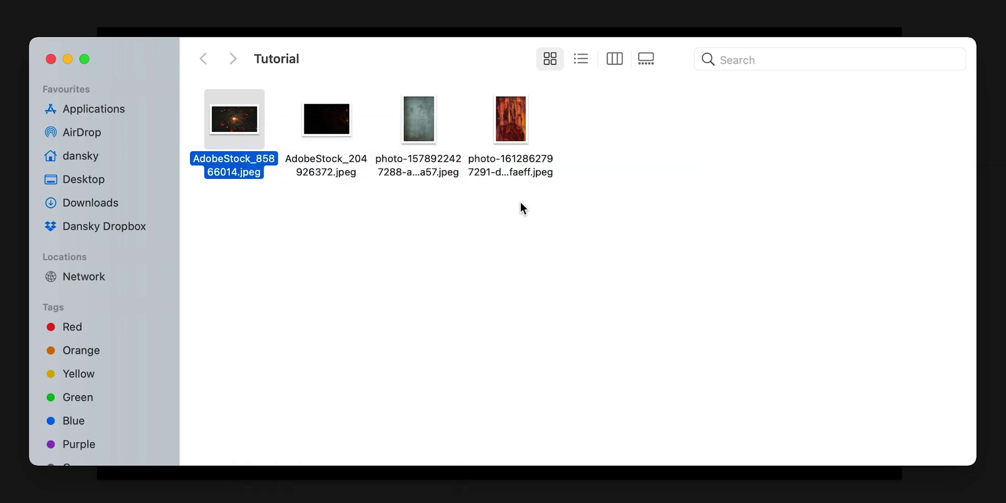
{"action": "key", "text": "super+a"}
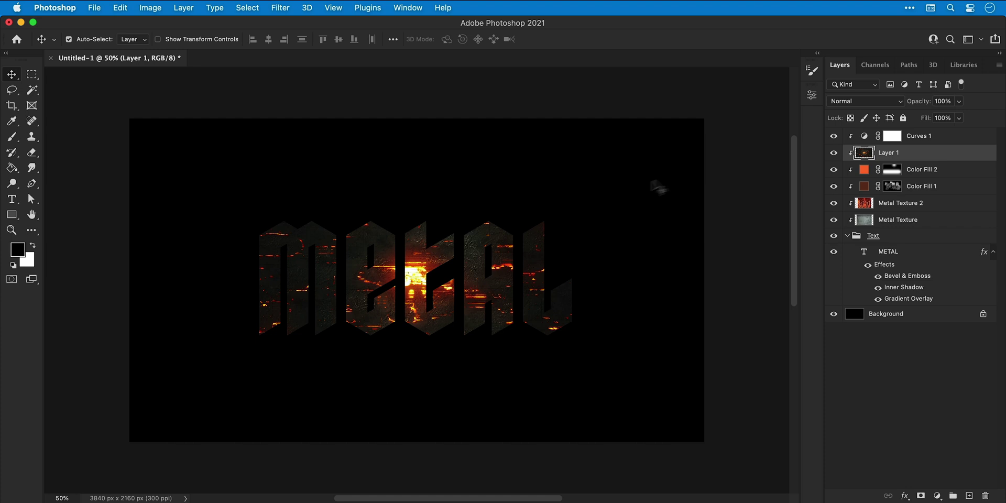
Set the ember Layer 1 to Hard Light and split its Blend If black sliders to 0/26 and 0/102.
{"action": "left_click", "coordinate": [836, 104]}
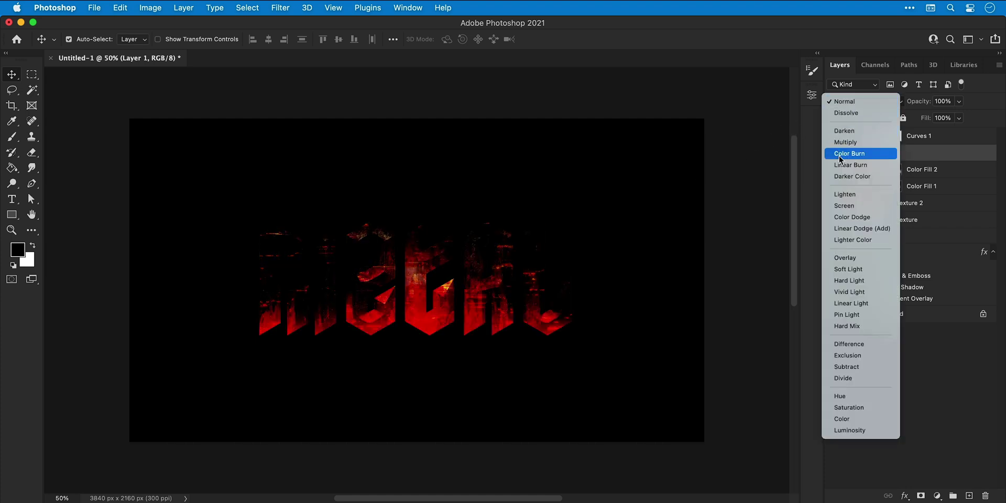
{"action": "left_click", "coordinate": [841, 282]}
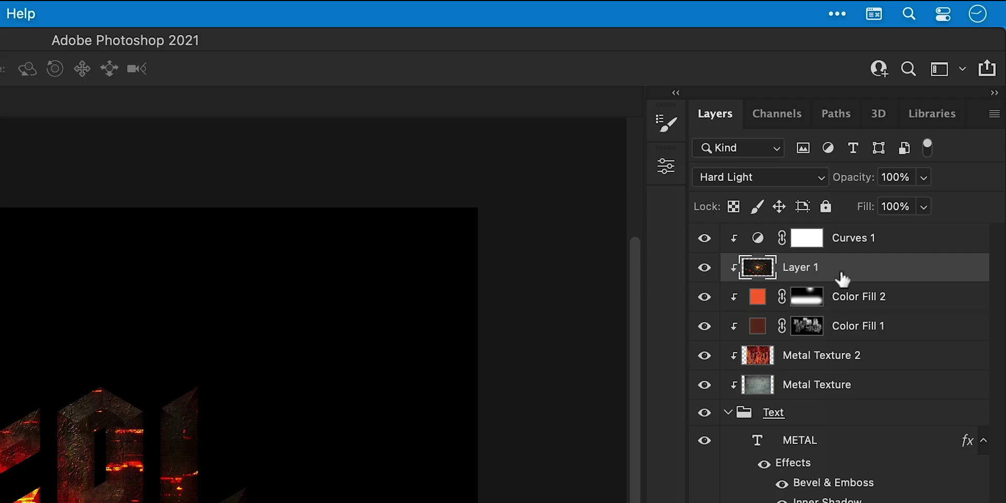
{"action": "right_click", "coordinate": [912, 154]}
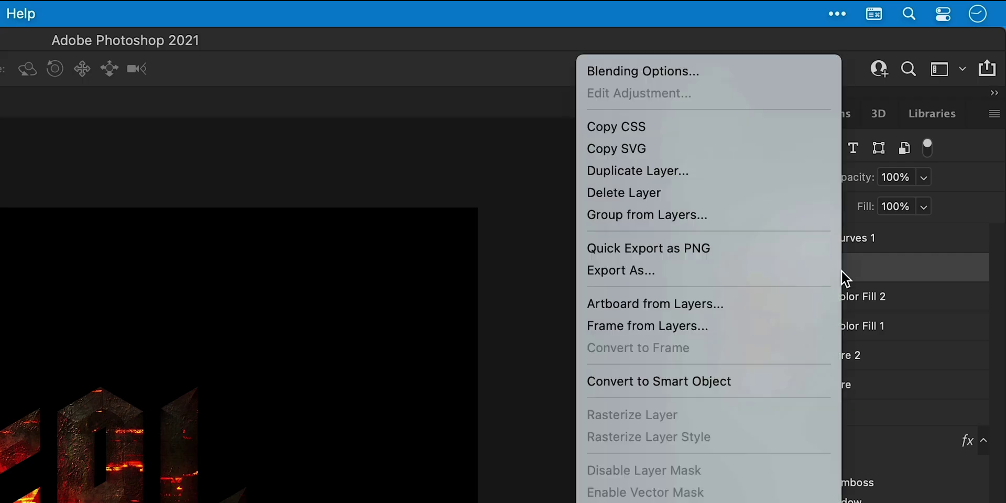
{"action": "left_click", "coordinate": [728, 71]}
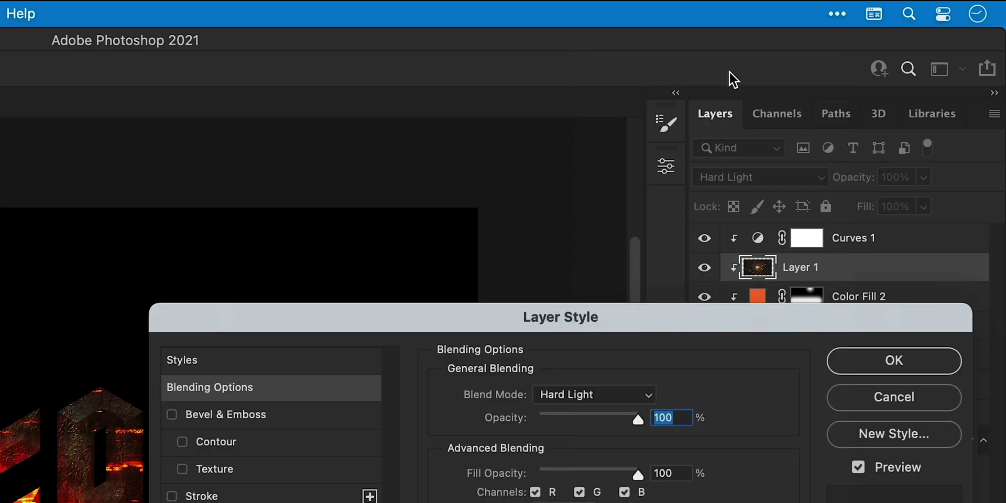
{"action": "left_click_drag", "start_coordinate": [555, 349], "coordinate": [580, 351]}
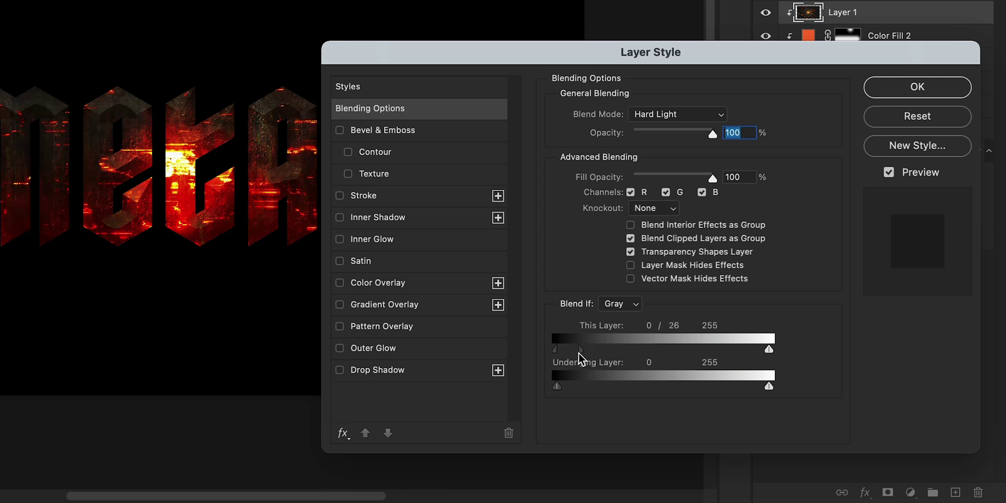
{"action": "left_click_drag", "start_coordinate": [557, 387], "coordinate": [648, 390]}
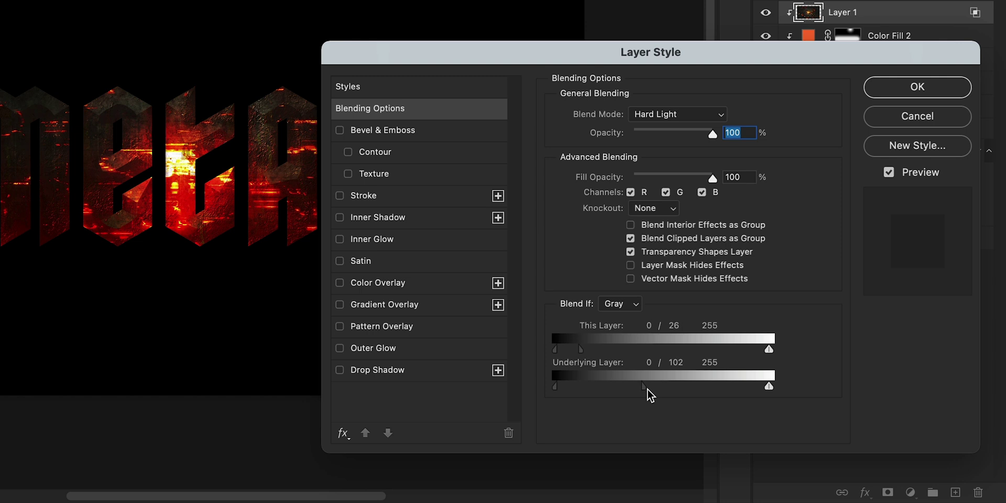
Rotate the ember photo -90°, shrink it to about 76% and position it over the letters.
{"action": "key", "text": "Return"}
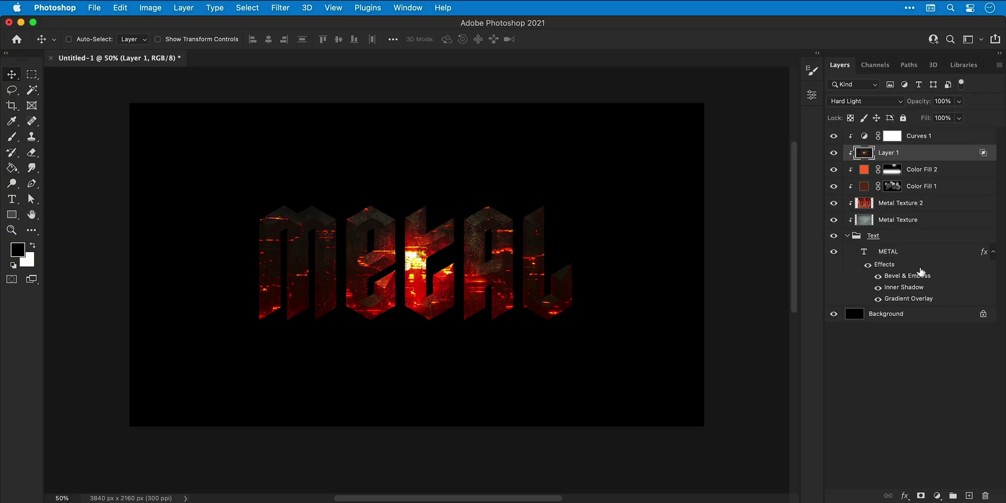
{"action": "key", "text": "ctrl+t"}
{"action": "left_click_drag", "start_coordinate": [686, 107], "coordinate": [337, 94]}
{"action": "left_click_drag", "start_coordinate": [561, 74], "coordinate": [400, 216]}
{"action": "left_click_drag", "start_coordinate": [349, 289], "coordinate": [577, 208]}
{"action": "key", "text": "Return"}
Duplicate the ember layer to the right, clip it, merge the copies and name the result Embers.
{"action": "key", "text": "super+alt+t"}
{"action": "key", "text": "Return"}
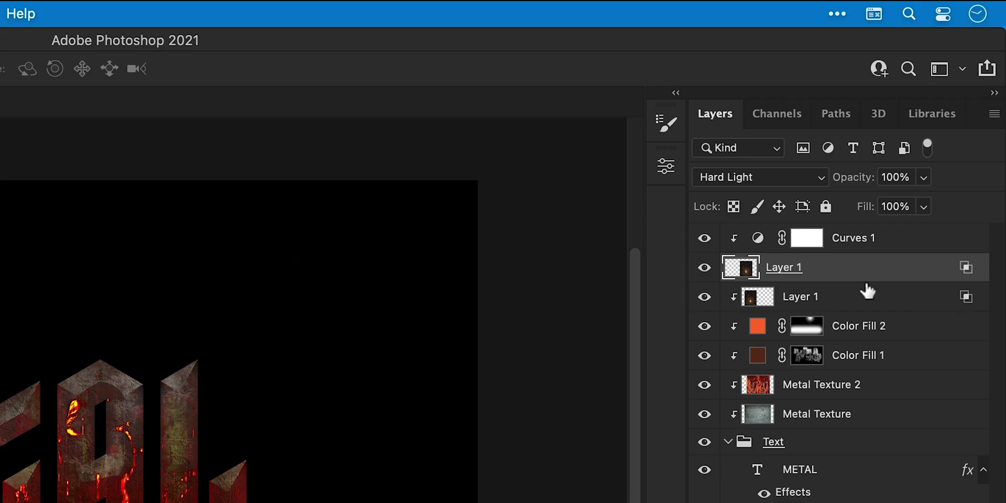
{"action": "left_click", "coordinate": [866, 277], "text": "alt"}
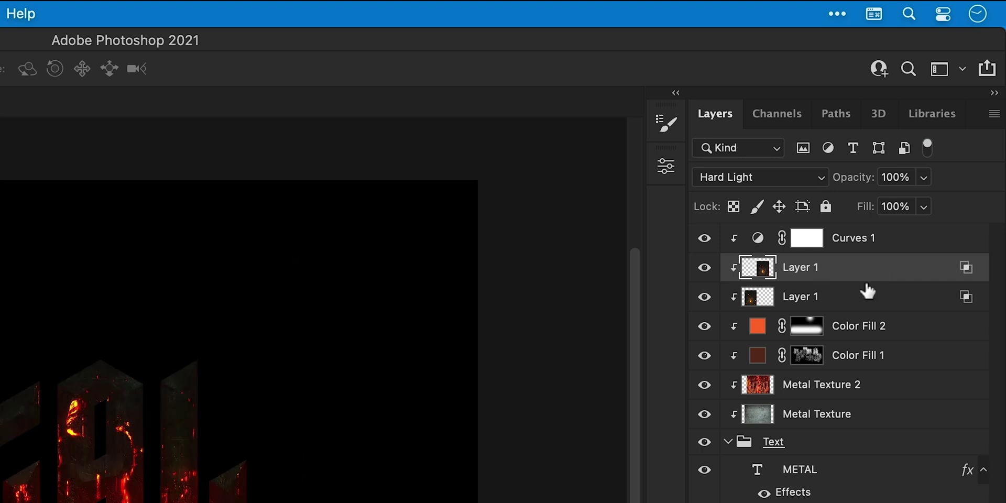
{"action": "key", "text": "super+e"}
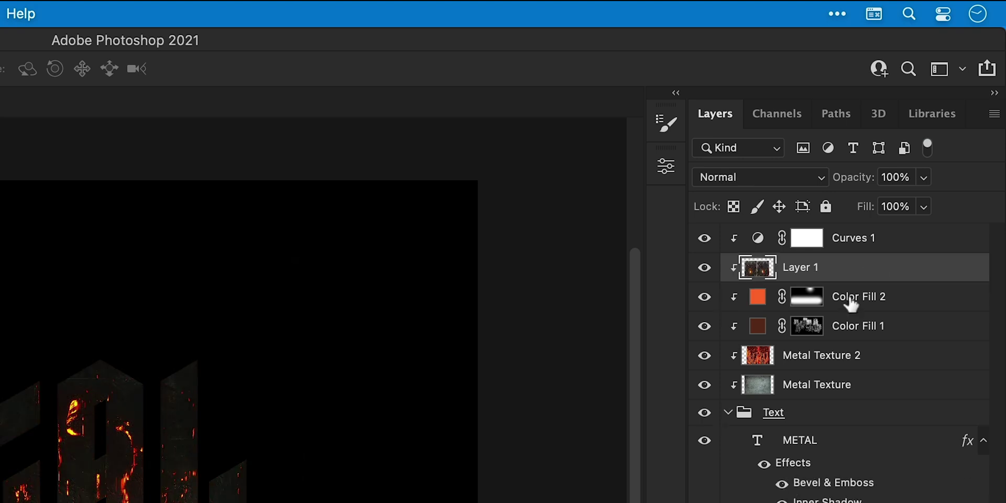
{"action": "double_click", "coordinate": [811, 268]}
{"action": "type", "text": "Embers"}
{"action": "key", "text": "Return"}
Set Embers to Hard Light with Blend If sliders at 0/74 and 0/66.
{"action": "left_click", "coordinate": [760, 177]}
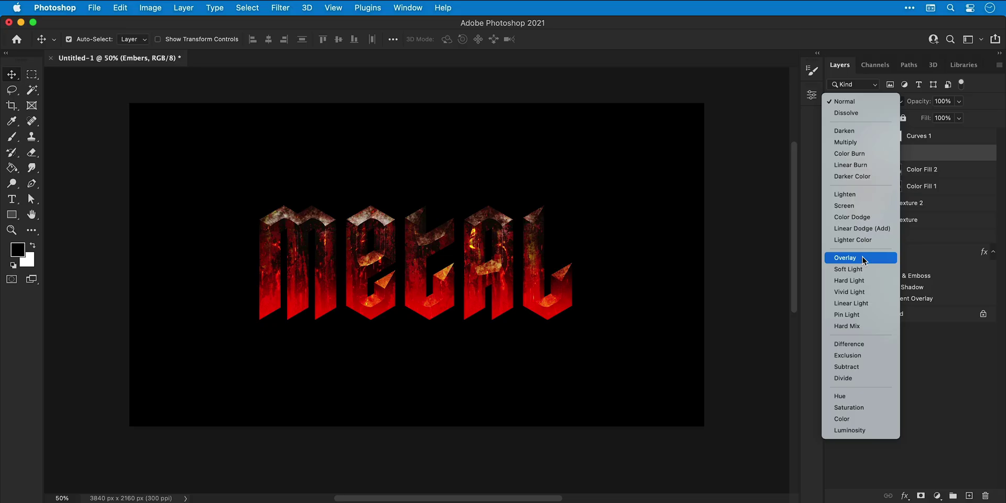
{"action": "left_click", "coordinate": [863, 283]}
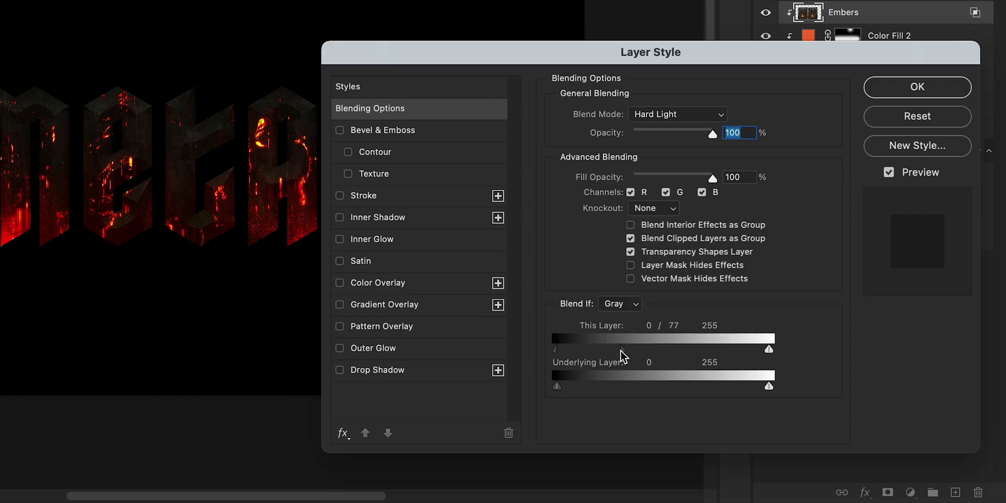
{"action": "left_click_drag", "start_coordinate": [622, 349], "coordinate": [620, 349]}
{"action": "left_click_drag", "start_coordinate": [561, 389], "coordinate": [603, 389]}
Add a Satin effect to the METAL text layer and make the texture, fill, Embers and Curves 1 layers visible again.
{"action": "key", "text": "Return"}
{"action": "right_click", "coordinate": [843, 153]}
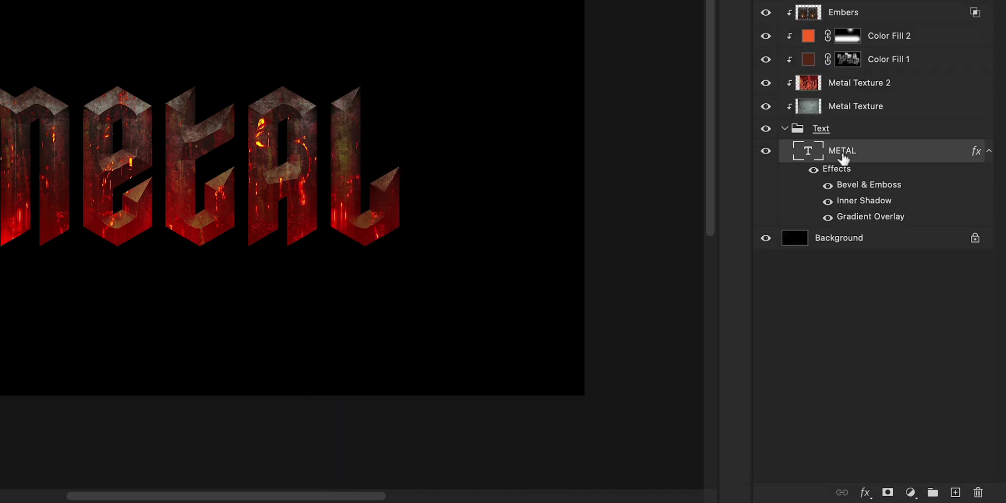
{"action": "left_click", "coordinate": [825, 162]}
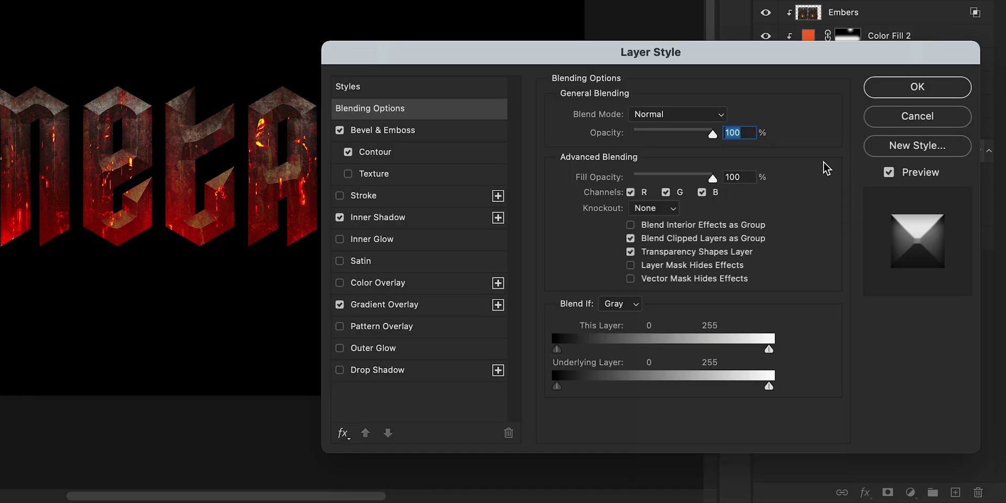
{"action": "left_click", "coordinate": [339, 261]}
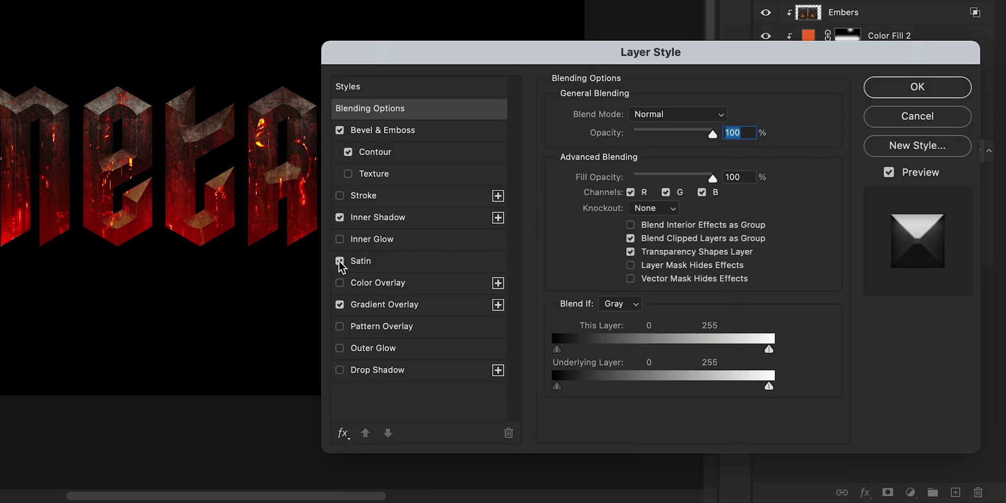
{"action": "key", "text": "Return"}
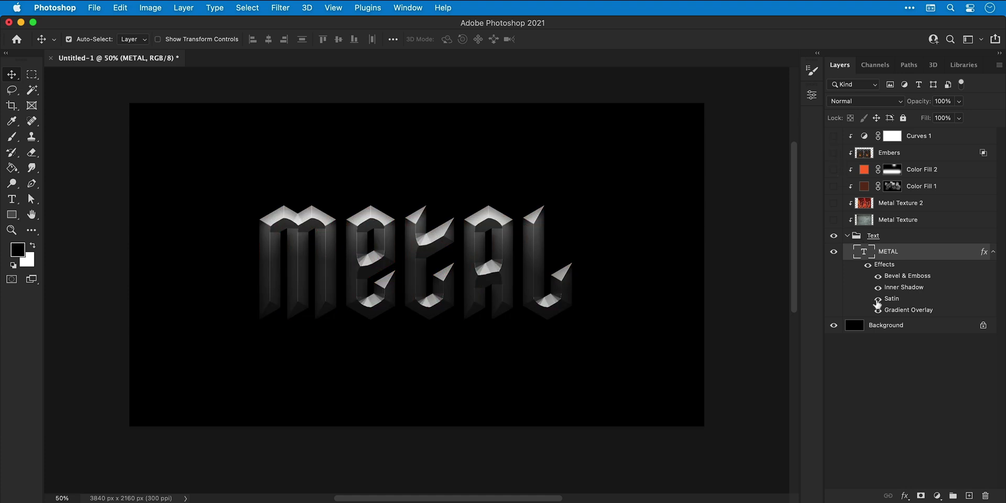
{"action": "left_click", "coordinate": [878, 299]}
{"action": "left_click", "coordinate": [878, 299]}
{"action": "left_click_drag", "start_coordinate": [837, 223], "coordinate": [827, 146]}
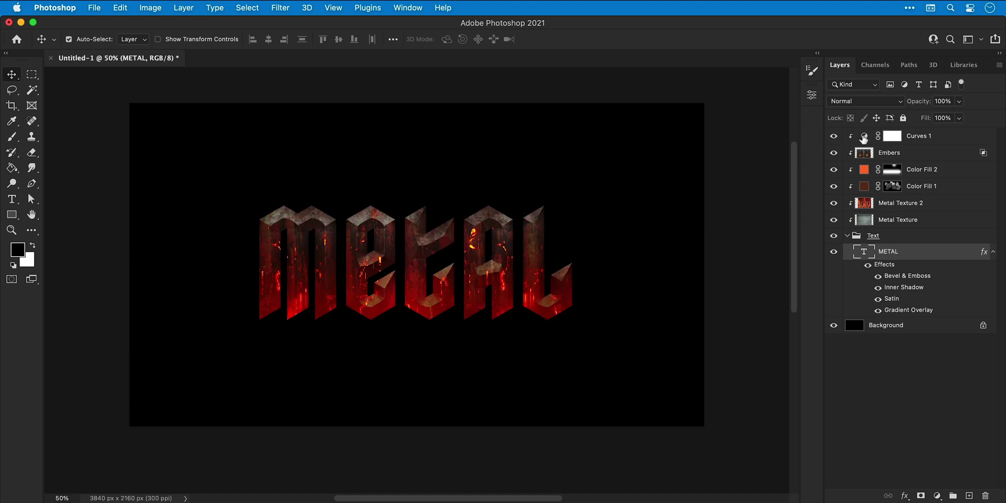
Reshape Curves 1 into a steeper S-curve to brighten the letters, then view at 100%.
{"action": "double_click", "coordinate": [863, 137]}
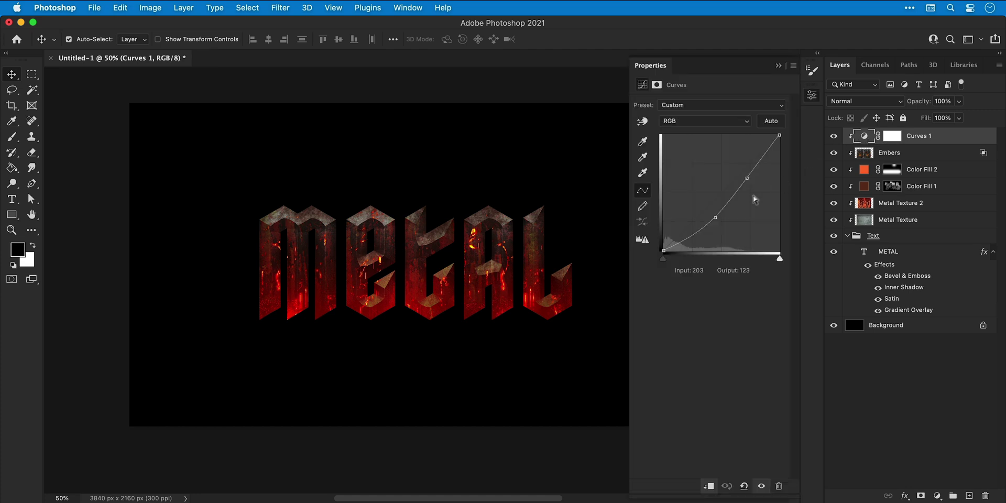
{"action": "left_click_drag", "start_coordinate": [716, 218], "coordinate": [709, 214]}
{"action": "left_click_drag", "start_coordinate": [747, 178], "coordinate": [733, 172]}
{"action": "left_click_drag", "start_coordinate": [701, 211], "coordinate": [696, 224]}
{"action": "left_click", "coordinate": [720, 199]}
{"action": "mouse_move", "coordinate": [733, 171]}
{"action": "left_mouse_down"}
{"action": "mouse_move", "coordinate": [733, 154]}
{"action": "mouse_move", "coordinate": [742, 164]}
{"action": "left_mouse_up"}
{"action": "left_click", "coordinate": [811, 94]}
{"action": "key", "text": "super+1"}
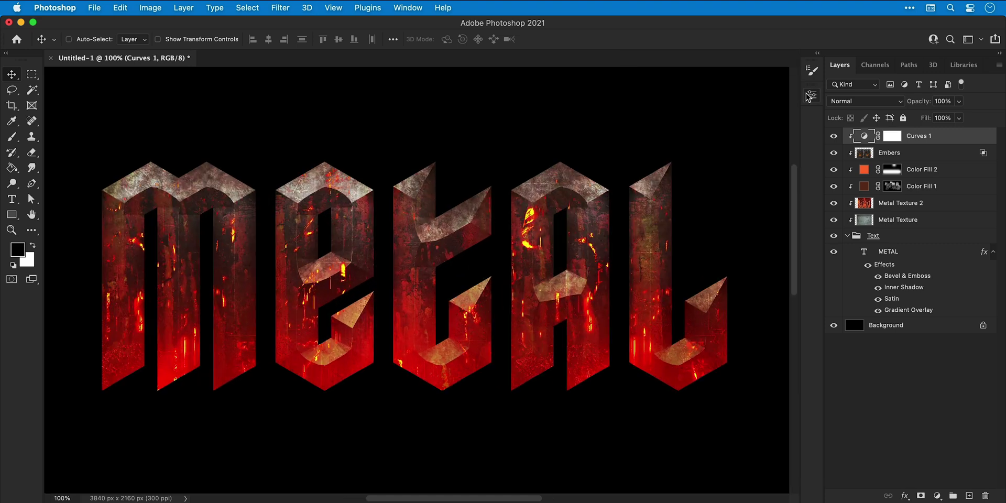
Preview blend modes on Metal Texture 2 and reposition the Embers image over the text.
{"action": "left_click", "coordinate": [898, 203]}
{"action": "left_click", "coordinate": [865, 101]}
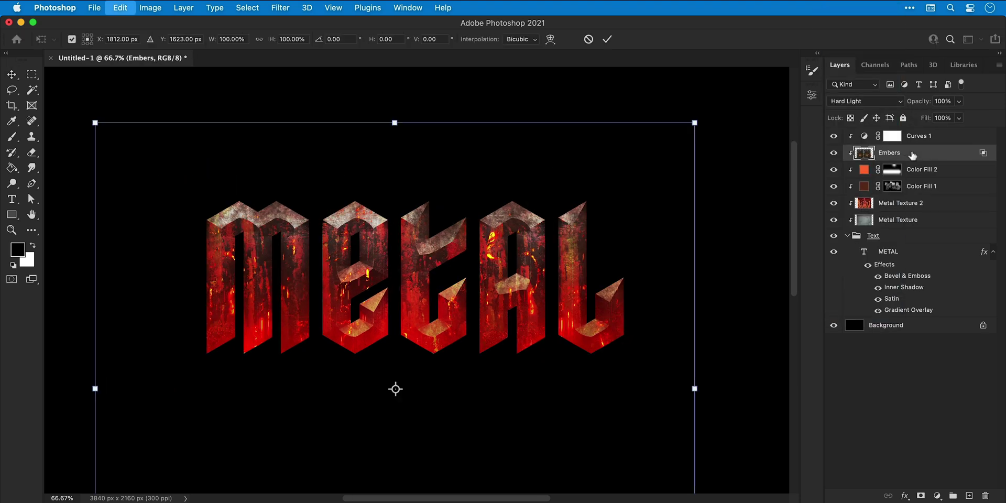
{"action": "left_click_drag", "start_coordinate": [517, 186], "coordinate": [518, 239]}
{"action": "key", "text": "Return"}
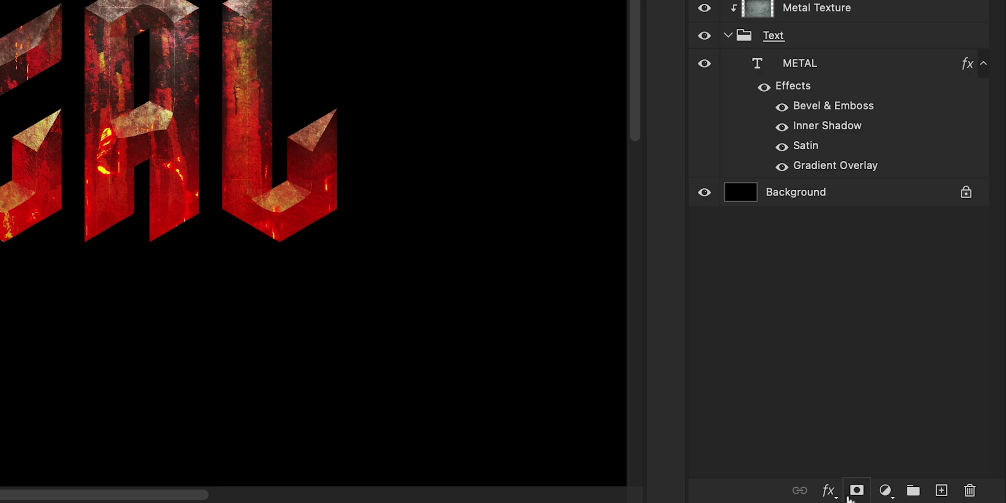
Add a layer mask to Metal Texture 2, test retyping the text as 'hello', then undo back to METAL.
{"action": "left_click", "coordinate": [857, 490]}
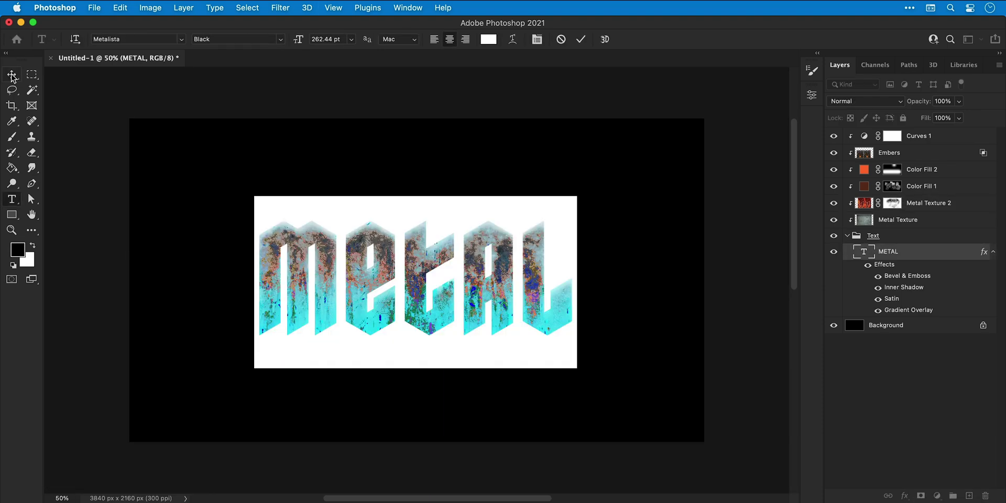
{"action": "type", "text": "hello"}
{"action": "left_click", "coordinate": [13, 77]}
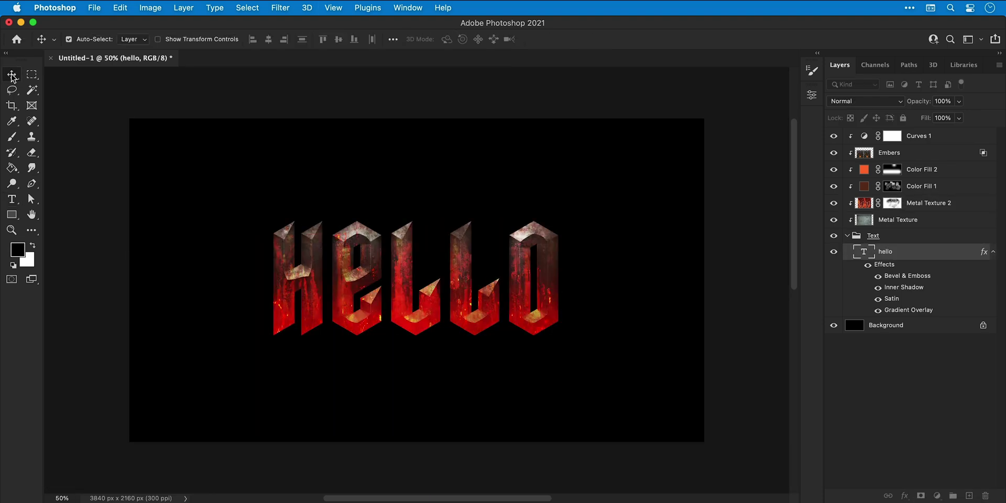
{"action": "key", "text": "super+z"}
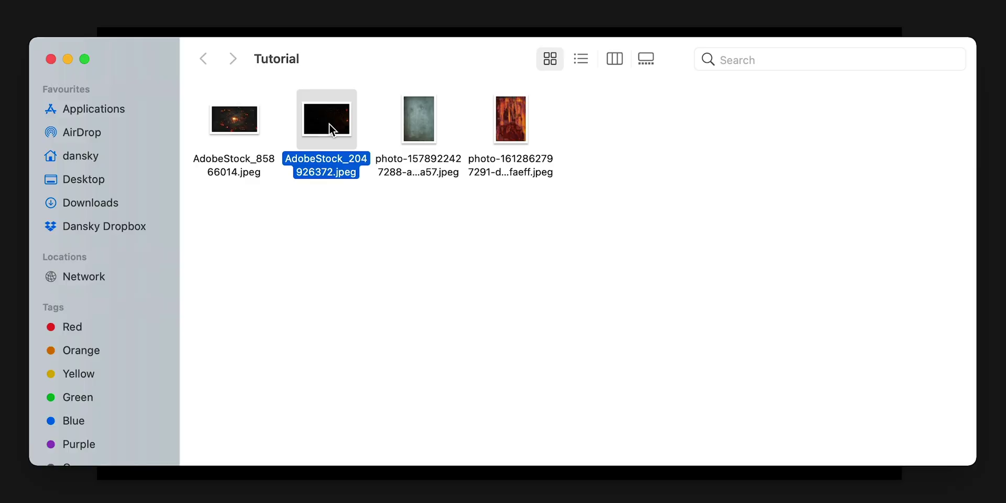
Open the sparks photo in Adobe Photoshop 2021 via Open With.
{"action": "right_click", "coordinate": [329, 124]}
{"action": "mouse_move", "coordinate": [365, 153]}
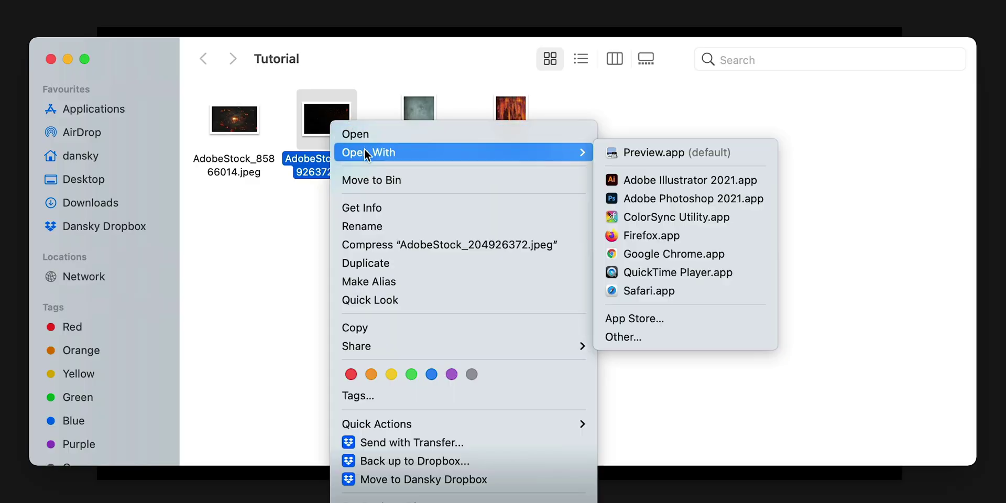
{"action": "left_click", "coordinate": [633, 198]}
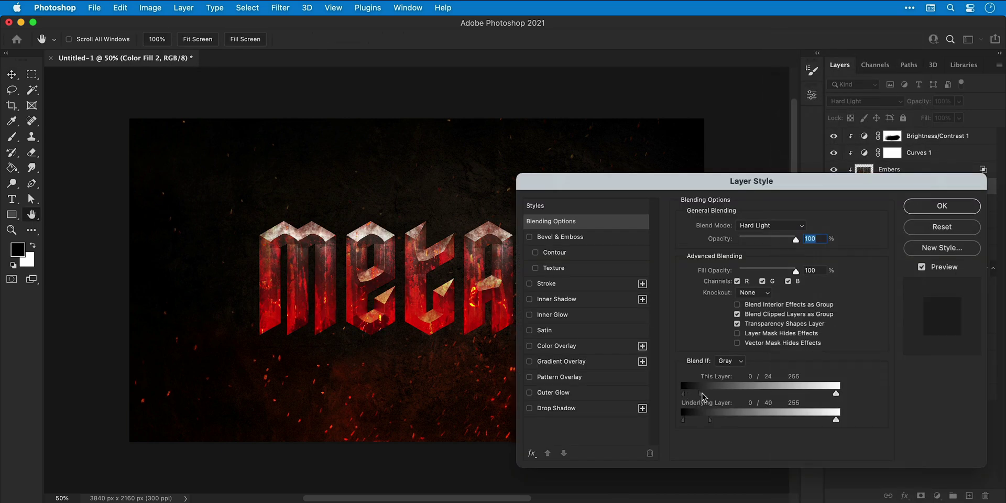
Apply Color Fill 2's Blend If, turn its mask black and paint the red back onto the lower letters.
{"action": "key", "text": "Return"}
{"action": "left_click", "coordinate": [891, 188]}
{"action": "key", "text": "ctrl+i"}
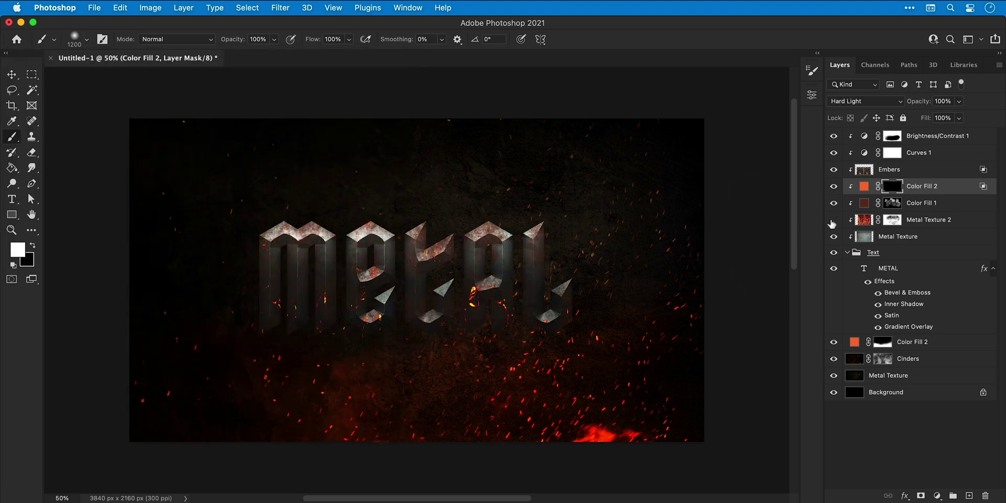
{"action": "left_click_drag", "start_coordinate": [236, 348], "coordinate": [644, 331]}
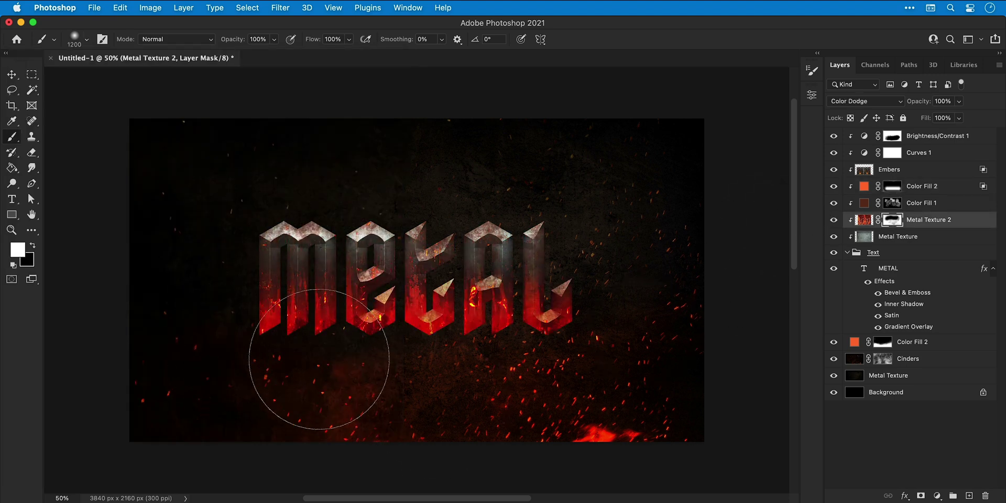
{"action": "key", "text": "x"}
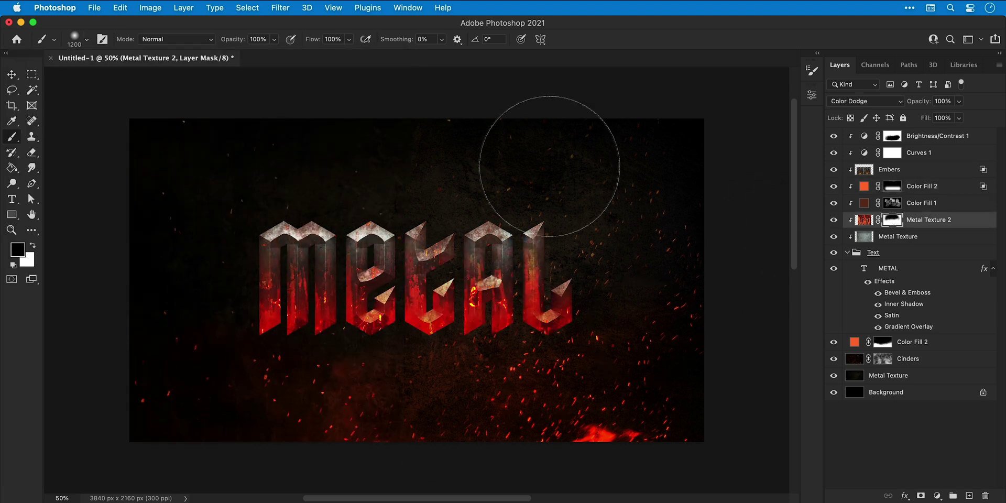
{"action": "key", "text": "v"}
Adjust the METAL gradient overlay colour and target the Brightness/Contrast 1 mask.
{"action": "left_click", "coordinate": [864, 220]}
{"action": "double_click", "coordinate": [909, 327]}
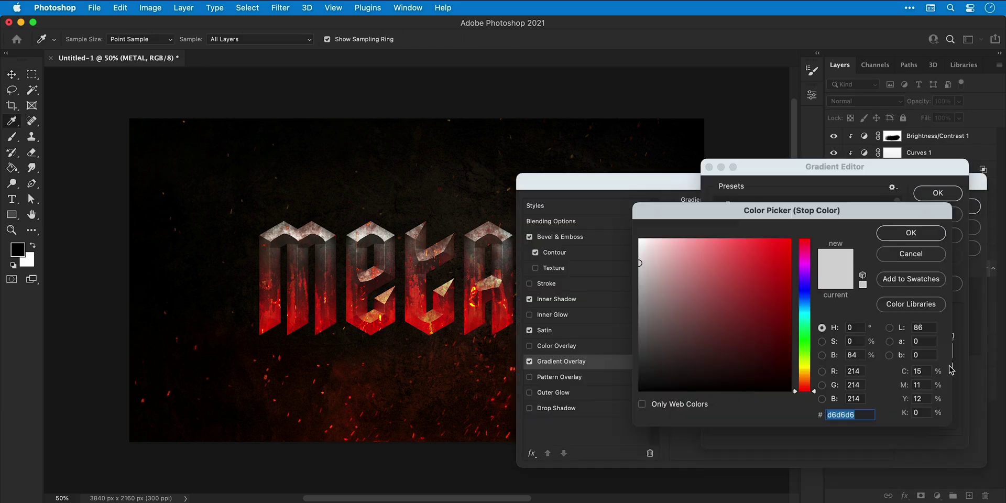
{"action": "key", "text": "Return"}
{"action": "key", "text": "Return"}
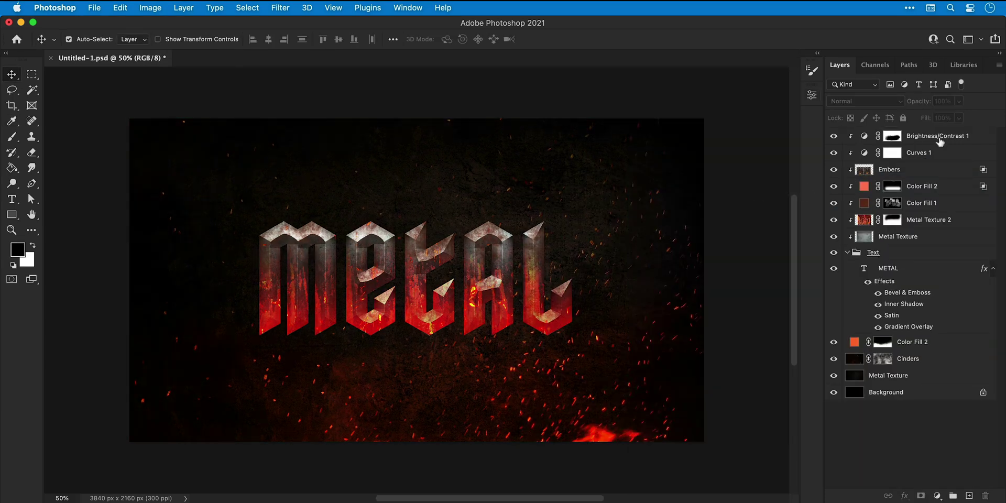
{"action": "left_click", "coordinate": [940, 141]}
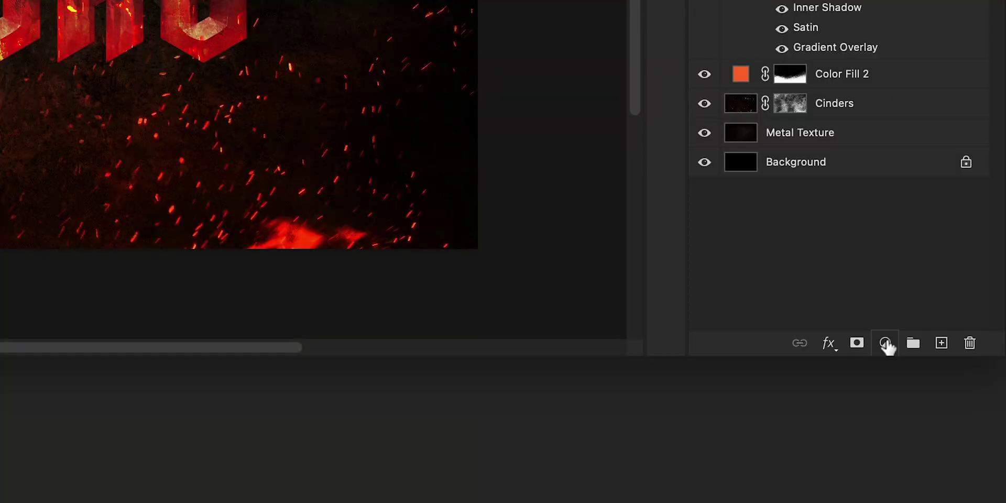
Add a Curves adjustment layer, lift the RGB curve and add red to the shadows.
{"action": "left_click", "coordinate": [886, 344]}
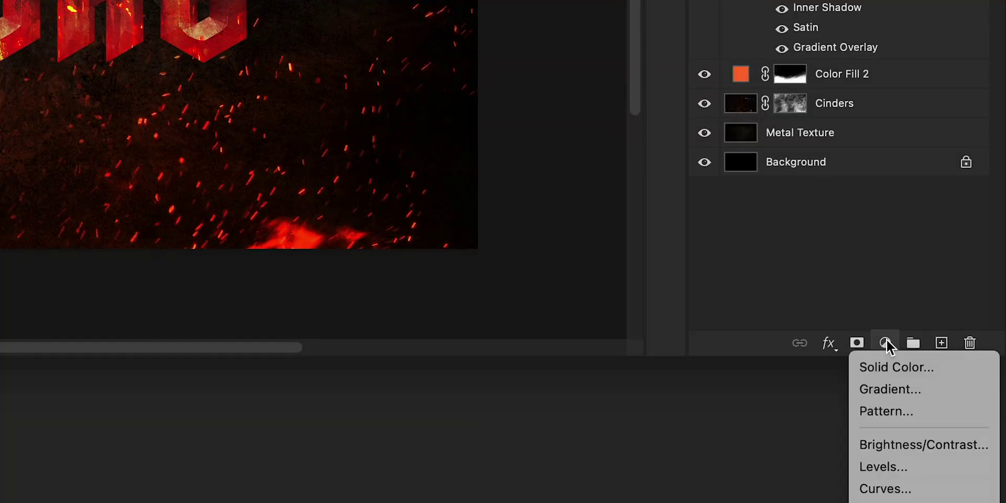
{"action": "left_click", "coordinate": [892, 490]}
{"action": "left_click_drag", "start_coordinate": [693, 223], "coordinate": [699, 200]}
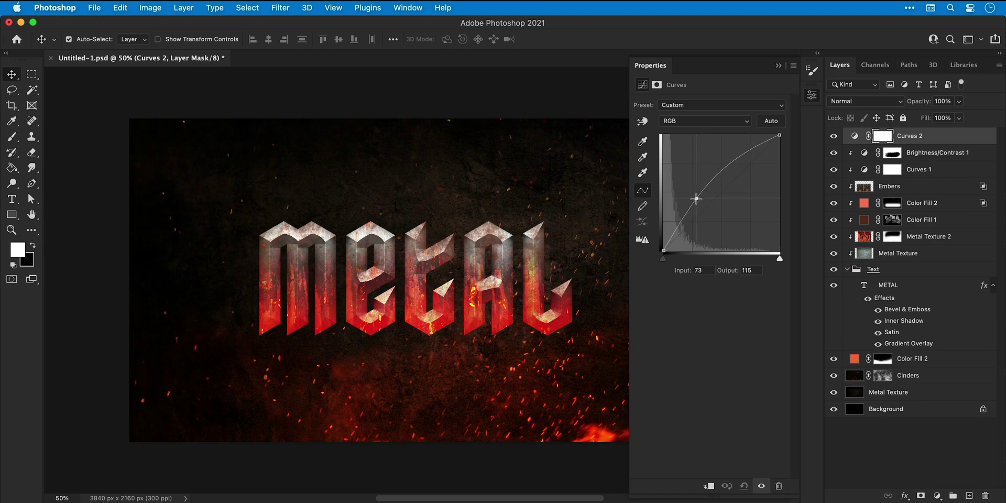
{"action": "left_click", "coordinate": [701, 122]}
{"action": "left_click", "coordinate": [700, 133]}
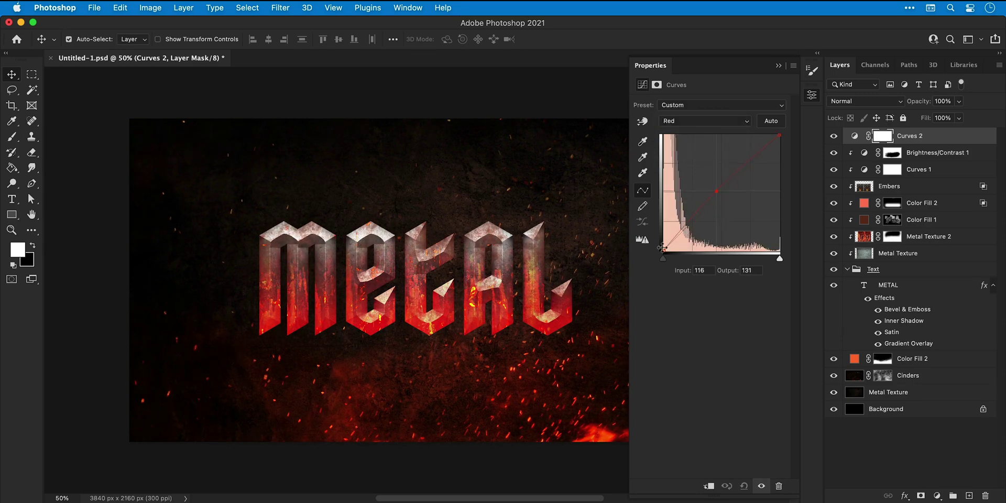
{"action": "left_click_drag", "start_coordinate": [662, 250], "coordinate": [661, 245]}
Pull the Blue curve down and lift the RGB black point, then compare Curves 2 off and on.
{"action": "left_click", "coordinate": [694, 123]}
{"action": "left_click", "coordinate": [695, 139]}
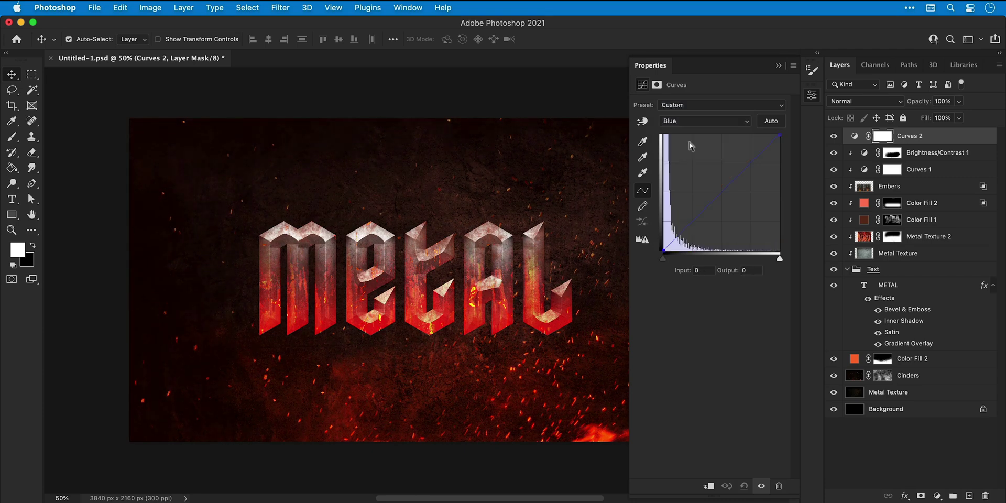
{"action": "left_click_drag", "start_coordinate": [717, 191], "coordinate": [725, 200]}
{"action": "left_click", "coordinate": [708, 121]}
{"action": "left_click", "coordinate": [704, 85]}
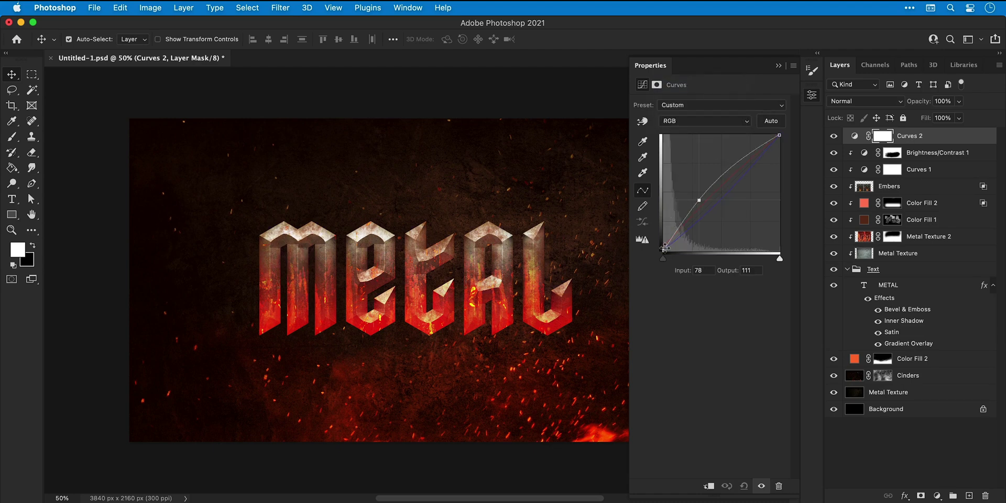
{"action": "mouse_move", "coordinate": [664, 251]}
{"action": "left_mouse_down"}
{"action": "mouse_move", "coordinate": [662, 231]}
{"action": "mouse_move", "coordinate": [662, 246]}
{"action": "left_mouse_up"}
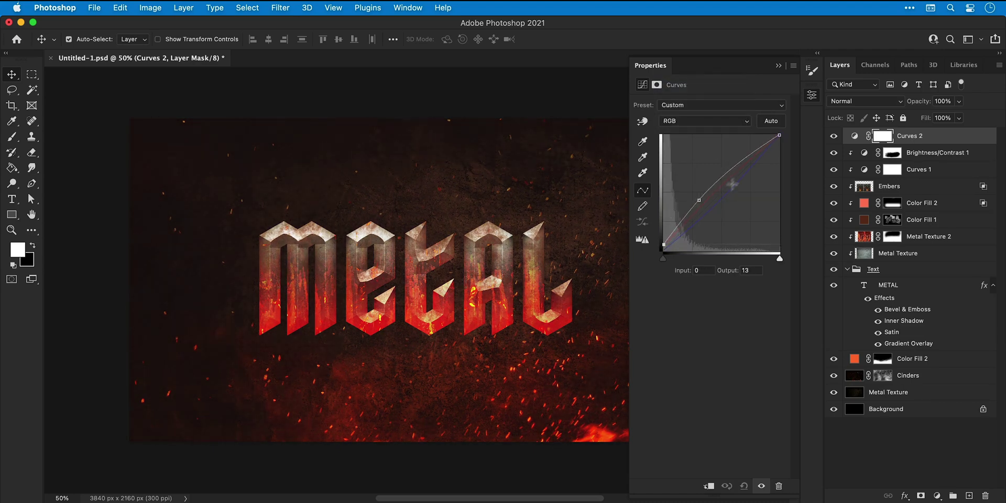
{"action": "left_click", "coordinate": [810, 100]}
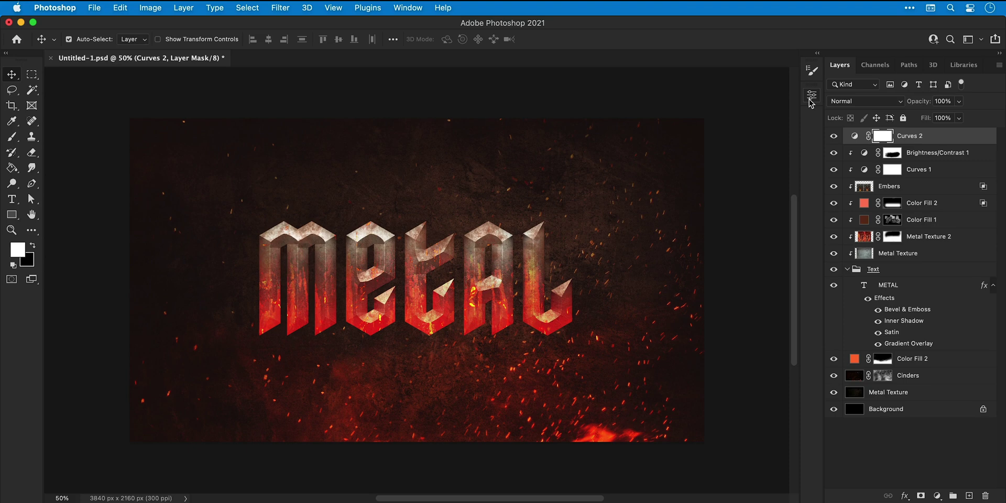
{"action": "left_click", "coordinate": [833, 137]}
{"action": "left_click", "coordinate": [833, 137]}
Give the METAL text a Drop Shadow with increased distance, 100% opacity and 114 px size.
{"action": "left_click", "coordinate": [911, 287]}
{"action": "right_click", "coordinate": [874, 202]}
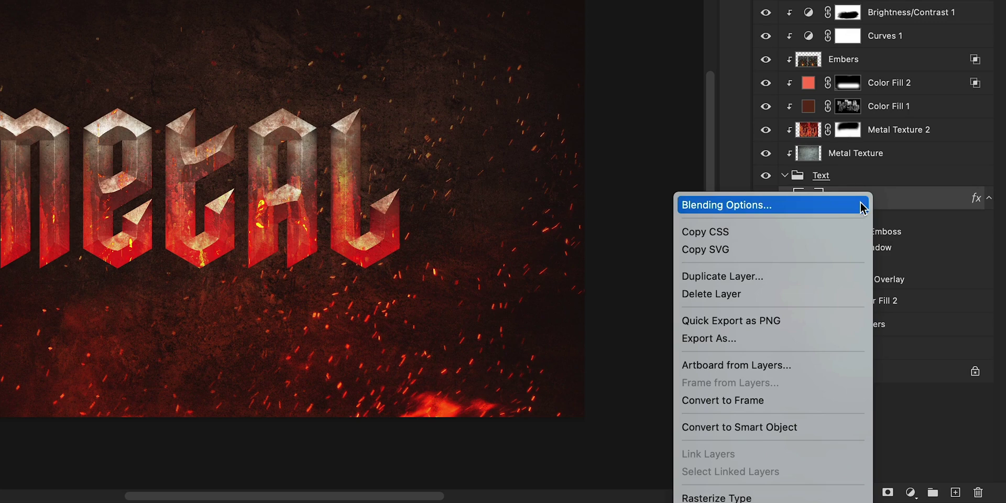
{"action": "left_click", "coordinate": [859, 202]}
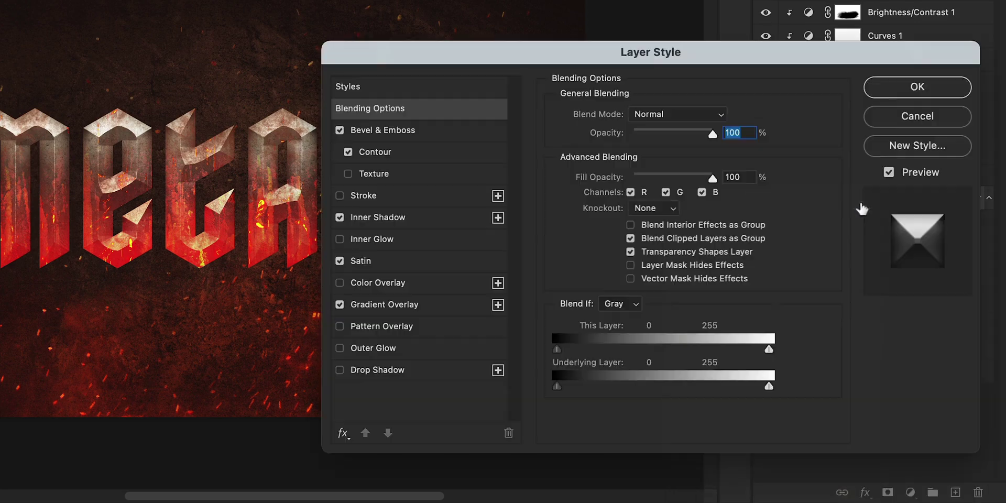
{"action": "left_click", "coordinate": [400, 373]}
{"action": "mouse_move", "coordinate": [636, 191]}
{"action": "left_mouse_down"}
{"action": "mouse_move", "coordinate": [617, 188]}
{"action": "mouse_move", "coordinate": [659, 187]}
{"action": "mouse_move", "coordinate": [639, 184]}
{"action": "left_mouse_up"}
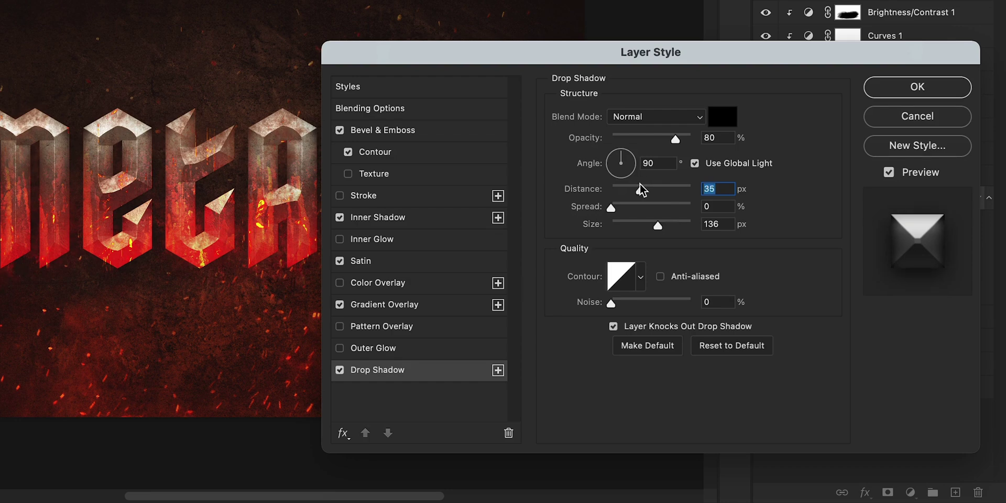
{"action": "left_click_drag", "start_coordinate": [675, 139], "coordinate": [697, 140]}
{"action": "left_click_drag", "start_coordinate": [636, 227], "coordinate": [651, 225]}
Duplicate the orange Color Fill 2 layer and replace its mask with a letter-shaped mask.
{"action": "left_click", "coordinate": [879, 94]}
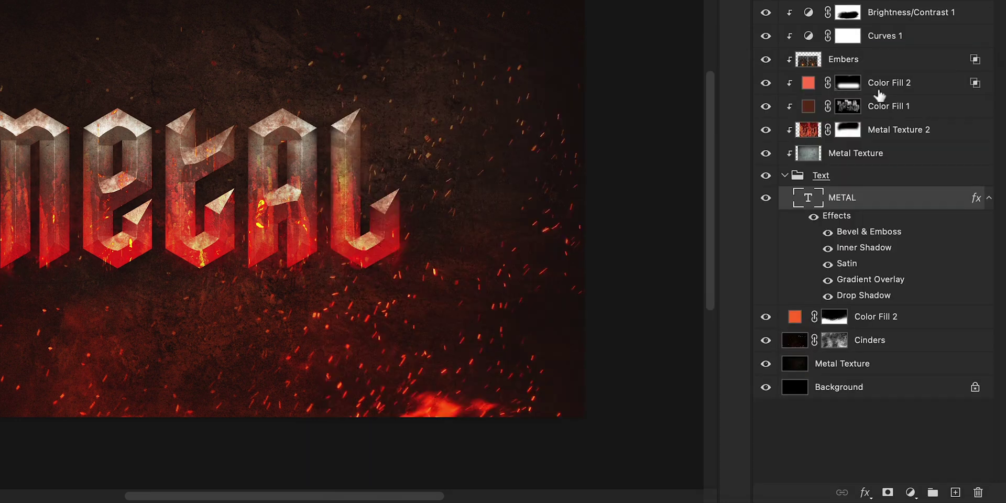
{"action": "left_click", "coordinate": [873, 317]}
{"action": "key", "text": "ctrl+j"}
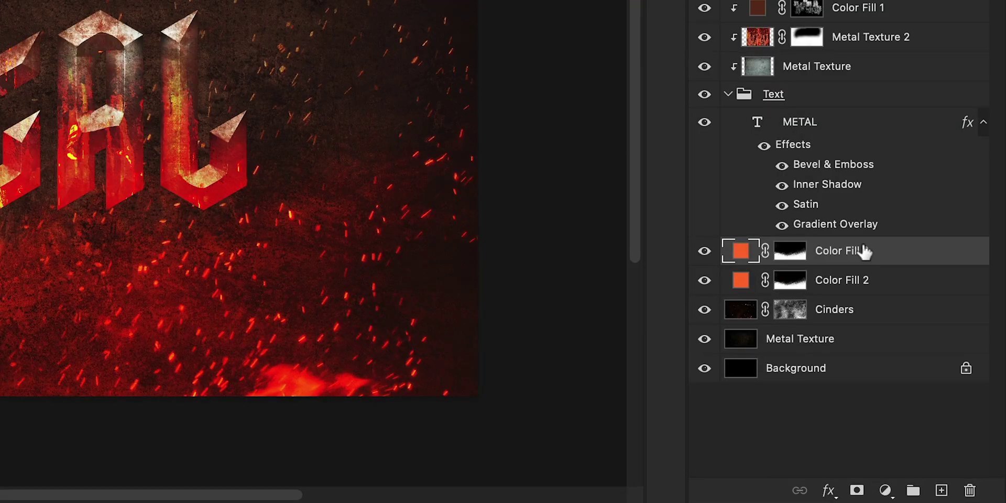
{"action": "right_click", "coordinate": [803, 257]}
{"action": "left_click", "coordinate": [810, 296]}
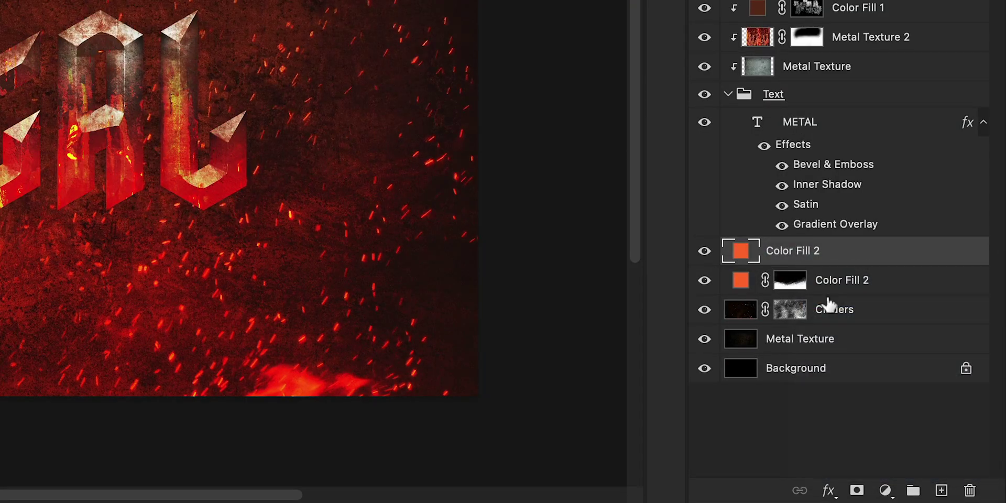
{"action": "left_click_drag", "start_coordinate": [805, 250], "coordinate": [755, 128]}
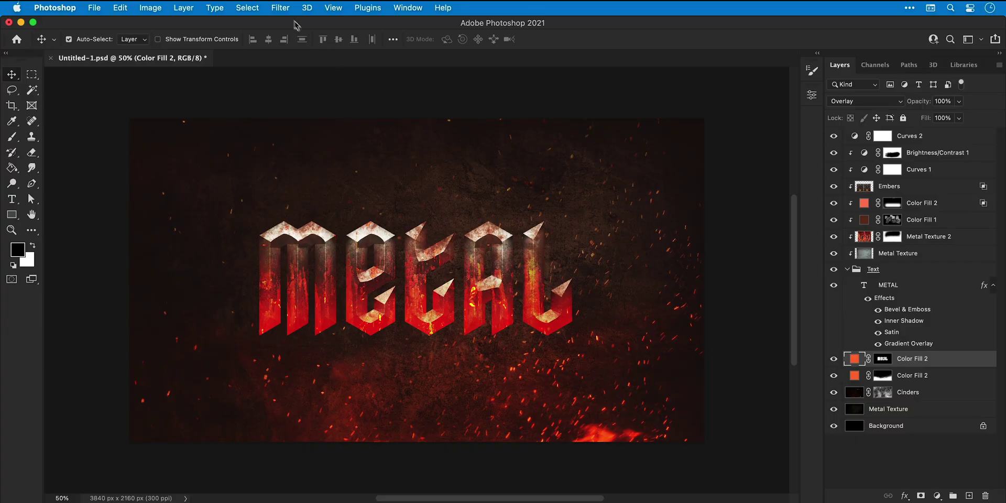
Convert the fill copy to a smart object and apply a 15.4 px Gaussian Blur.
{"action": "left_click", "coordinate": [281, 7]}
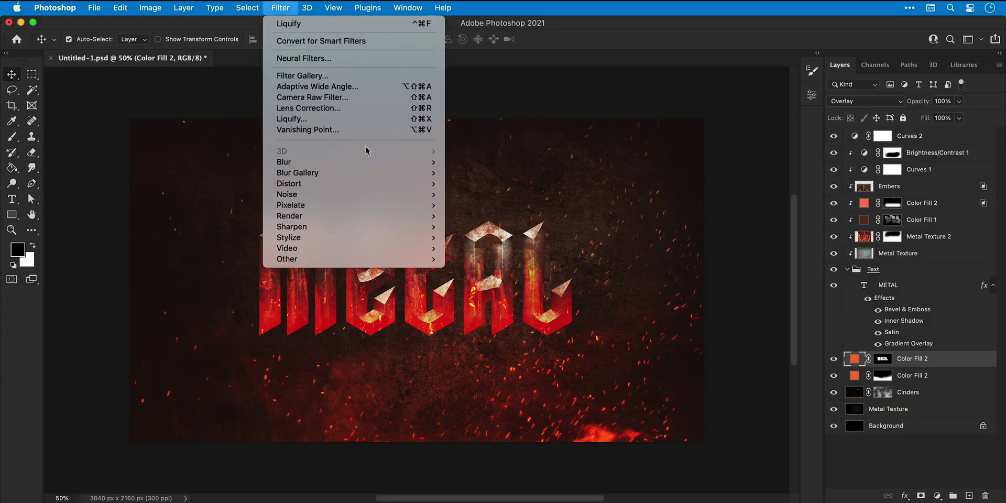
{"action": "mouse_move", "coordinate": [373, 165]}
{"action": "left_click", "coordinate": [461, 205]}
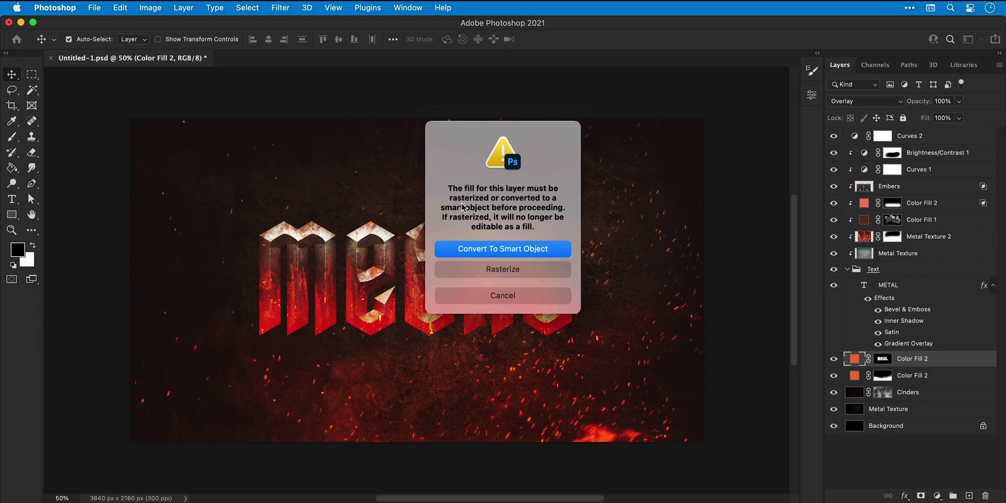
{"action": "left_click", "coordinate": [501, 249]}
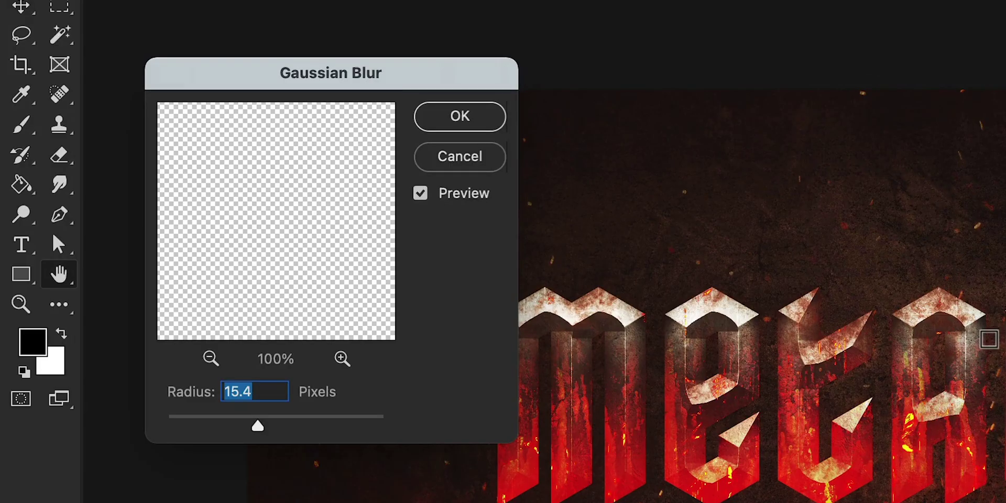
{"action": "key", "text": "Return"}
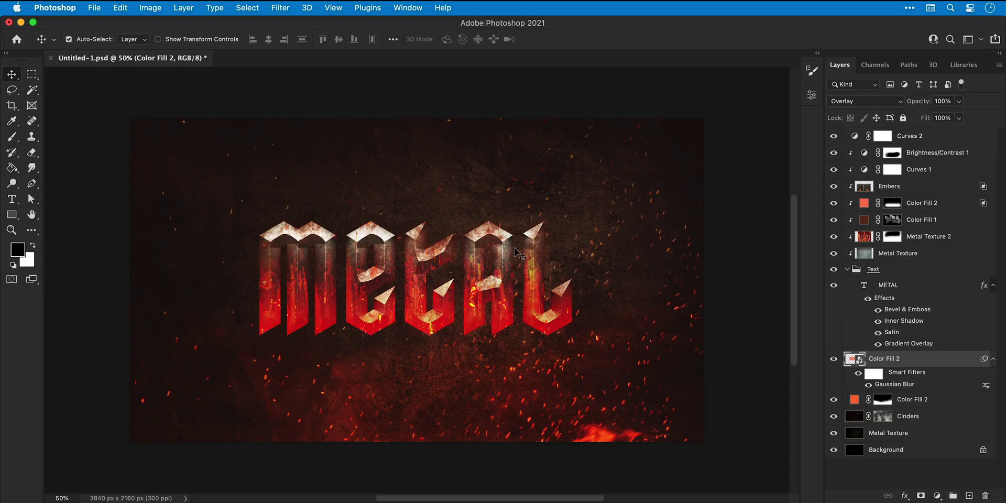
Set the glow layer to Hard Light and change its Gaussian Blur radius to 70 px.
{"action": "left_click", "coordinate": [848, 102]}
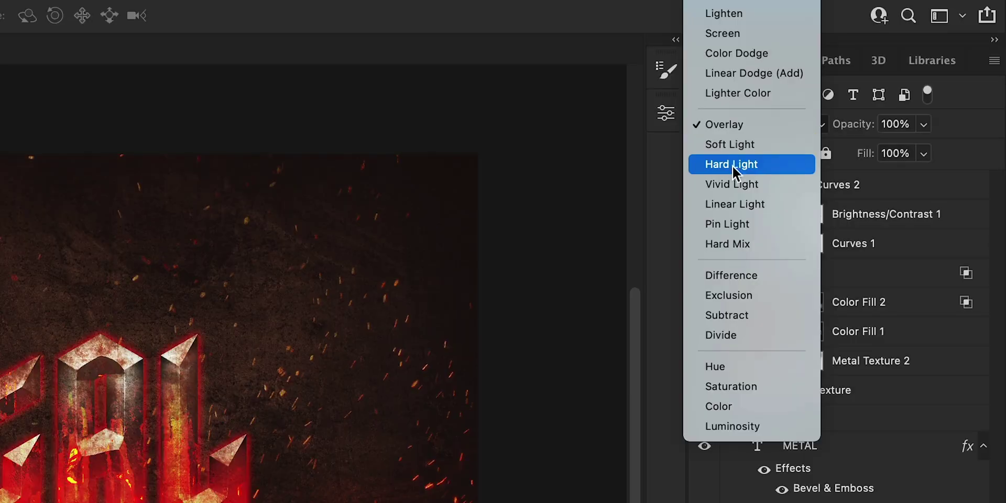
{"action": "left_click", "coordinate": [731, 171]}
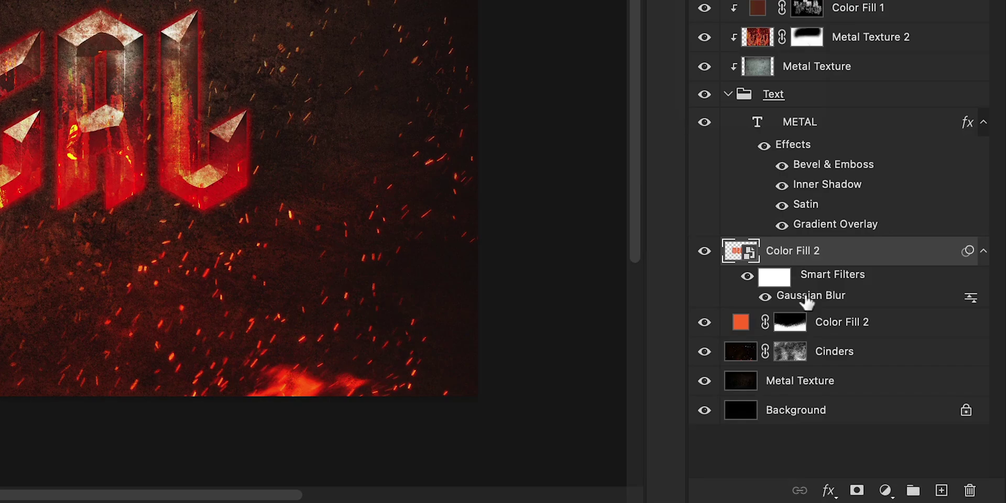
{"action": "double_click", "coordinate": [808, 297]}
{"action": "type", "text": "30"}
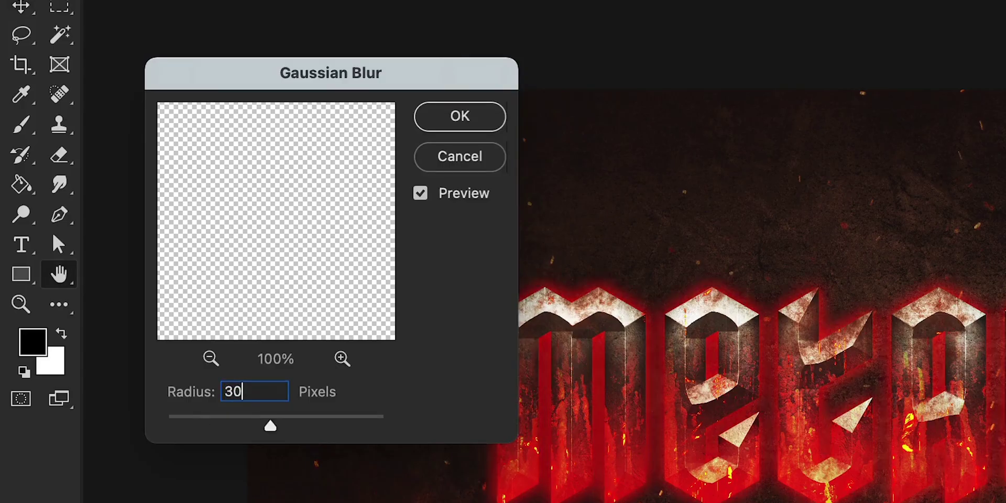
{"action": "key", "text": "super+a"}
{"action": "type", "text": "50"}
{"action": "key", "text": "super+a"}
{"action": "type", "text": "6"}
{"action": "key", "text": "BackSpace"}
{"action": "type", "text": "70"}
{"action": "key", "text": "Return"}
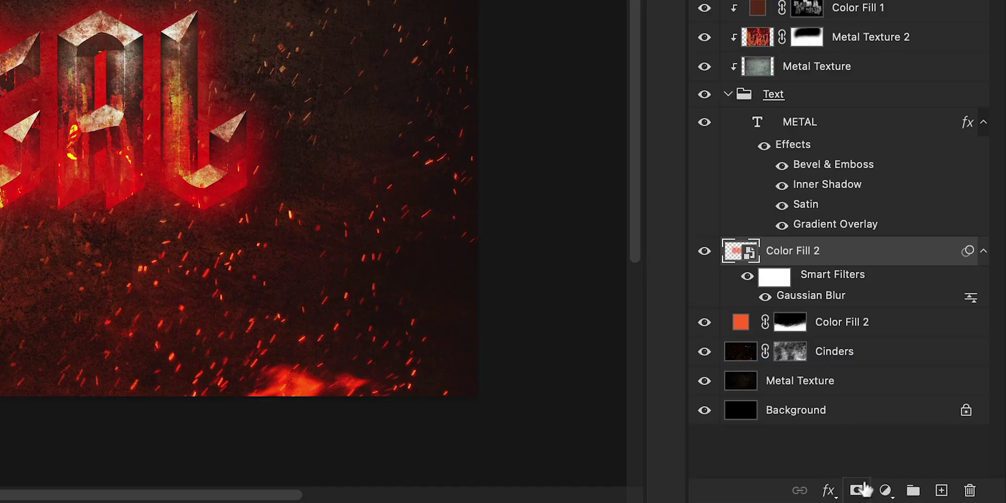
Add a black mask, paint the glow back along the letters' bottoms, and set 50% opacity.
{"action": "left_click", "coordinate": [864, 489], "text": "alt"}
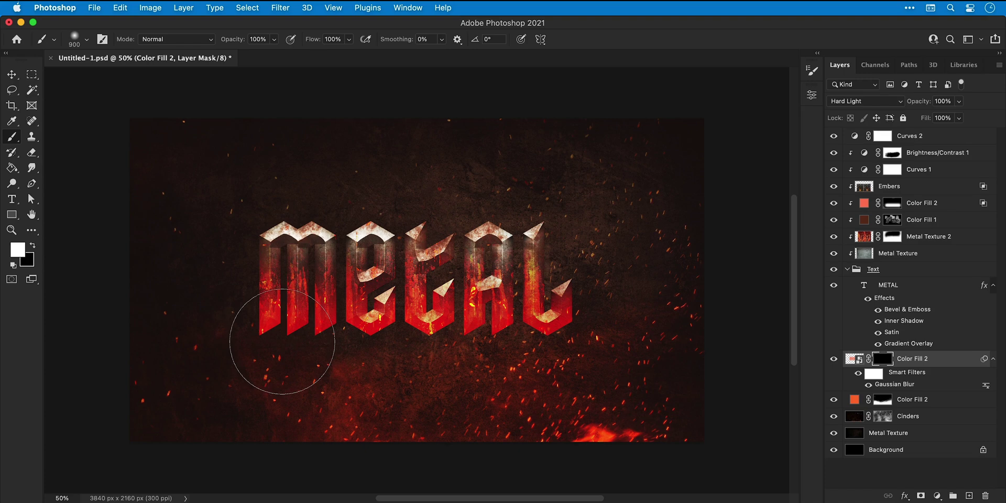
{"action": "mouse_move", "coordinate": [282, 342]}
{"action": "left_mouse_down"}
{"action": "mouse_move", "coordinate": [381, 362]}
{"action": "mouse_move", "coordinate": [627, 359]}
{"action": "left_mouse_up"}
{"action": "key", "text": "v"}
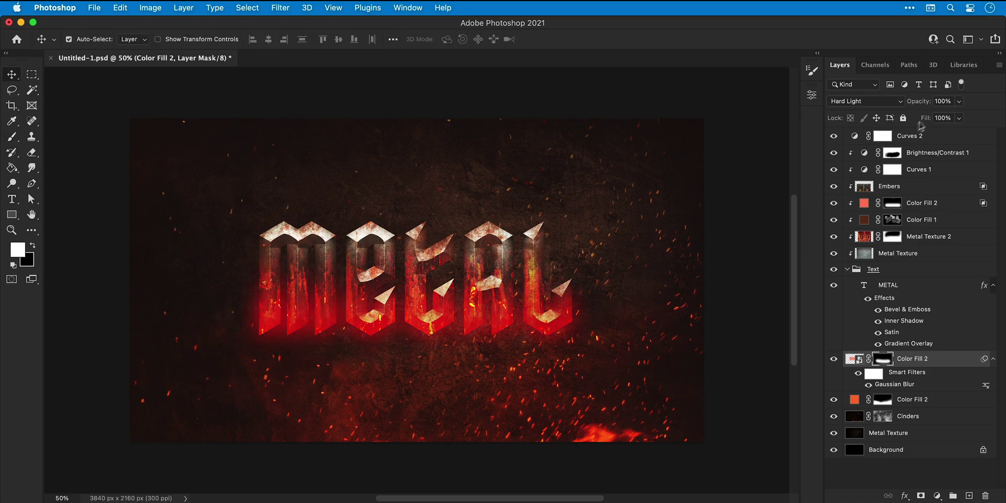
{"action": "left_click", "coordinate": [959, 102]}
{"action": "left_click", "coordinate": [958, 103]}
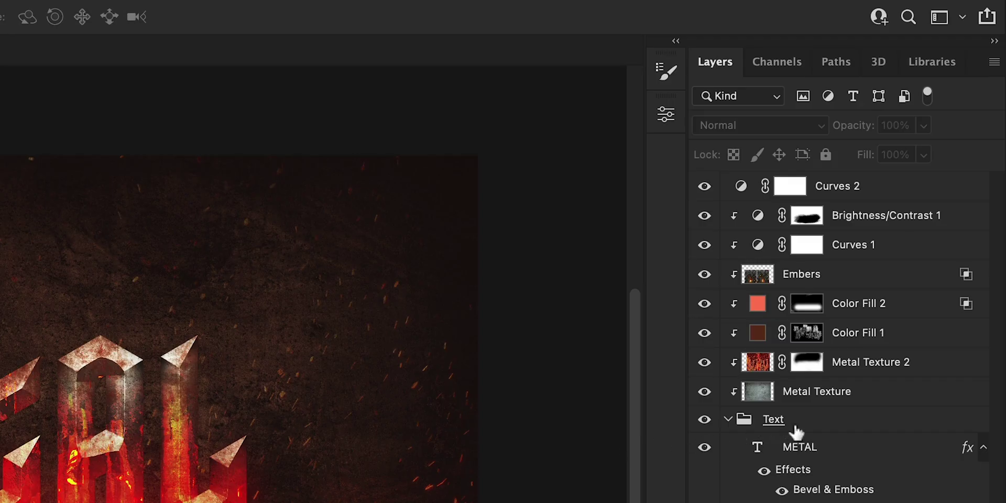
Merge the Text group through Brightness/Contrast 1 into a smart object named Text, duplicate it, and hide the lower copy.
{"action": "left_click", "coordinate": [891, 268]}
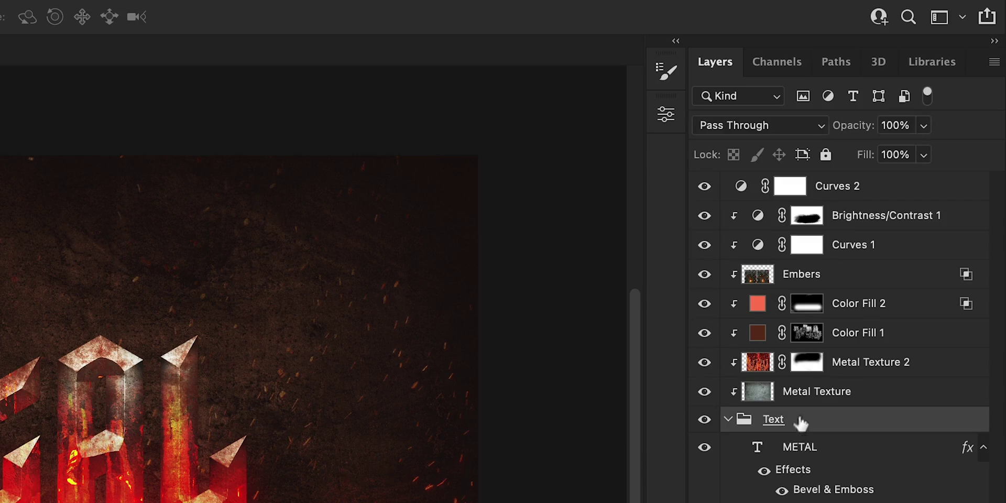
{"action": "left_click", "coordinate": [951, 156], "text": "shift"}
{"action": "right_click", "coordinate": [912, 225]}
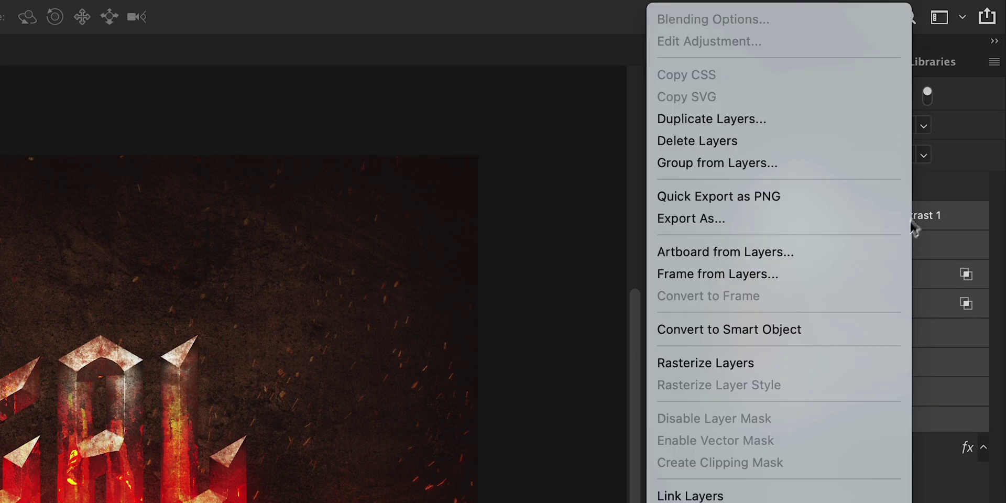
{"action": "left_click", "coordinate": [835, 330]}
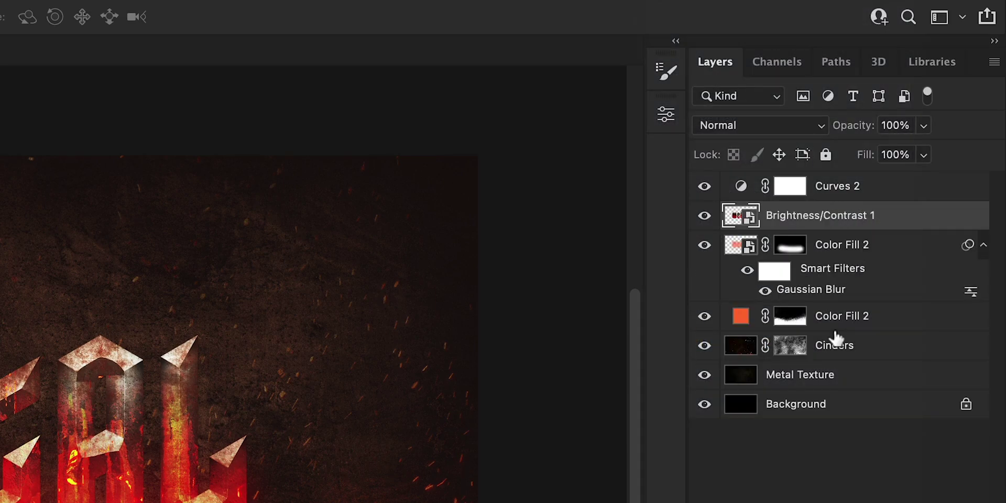
{"action": "double_click", "coordinate": [832, 224]}
{"action": "type", "text": "Text"}
{"action": "key", "text": "Return"}
{"action": "key", "text": "ctrl+j"}
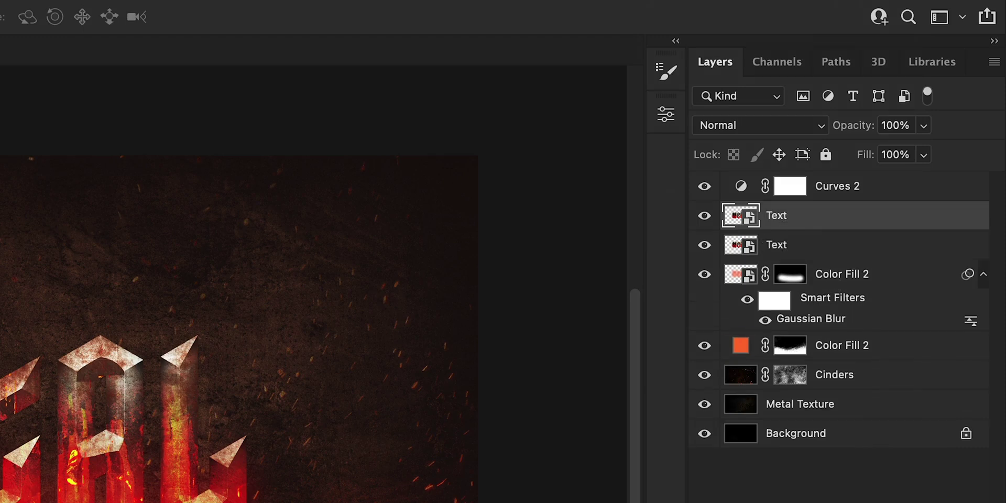
{"action": "left_click", "coordinate": [714, 250]}
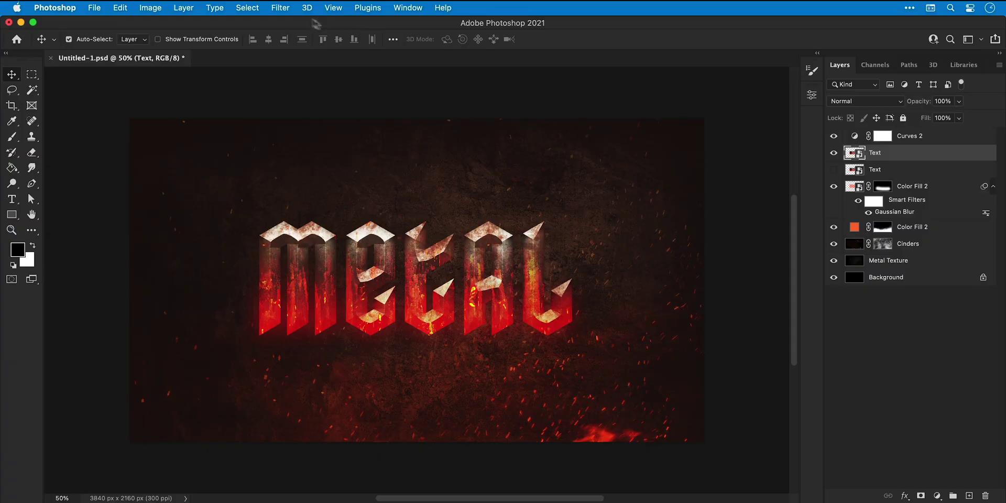
Apply a Large Ripple at 74% amount to the top Text copy.
{"action": "left_click", "coordinate": [282, 9]}
{"action": "mouse_move", "coordinate": [384, 184]}
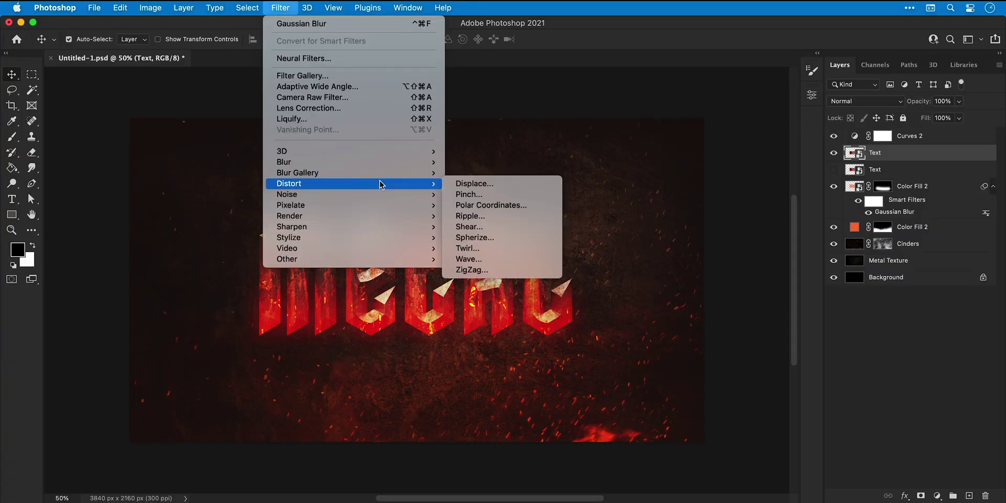
{"action": "left_click", "coordinate": [451, 217]}
{"action": "left_click", "coordinate": [451, 365]}
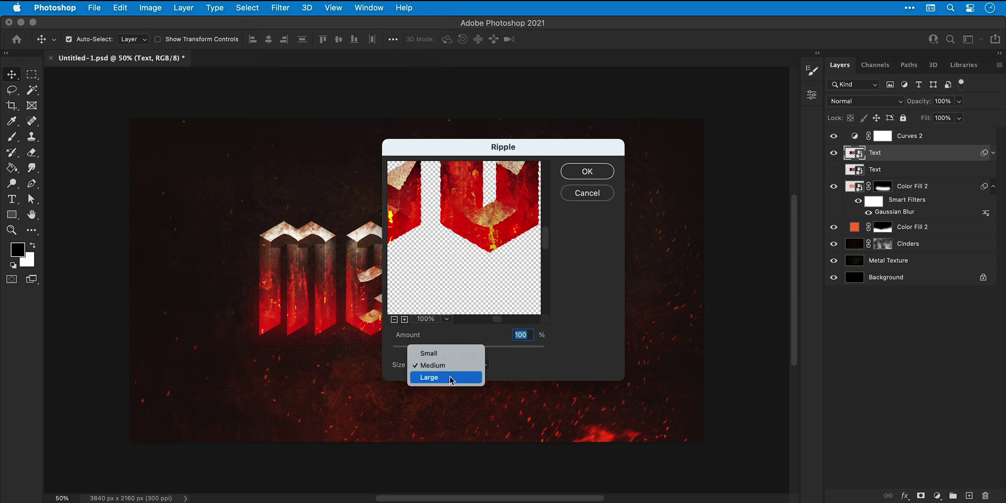
{"action": "left_click", "coordinate": [451, 378]}
{"action": "mouse_move", "coordinate": [476, 347]}
{"action": "left_mouse_down"}
{"action": "mouse_move", "coordinate": [512, 348]}
{"action": "mouse_move", "coordinate": [463, 348]}
{"action": "mouse_move", "coordinate": [480, 348]}
{"action": "left_mouse_up"}
{"action": "left_click", "coordinate": [577, 176]}
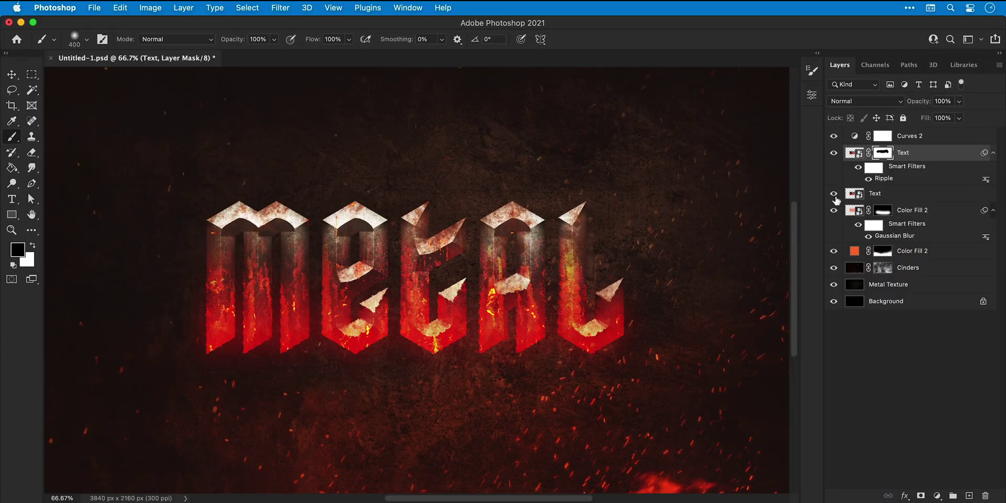
Paint the mask with a smaller brush to keep the letters' lower half, then raise the Ripple amount to 581%.
{"action": "key", "text": "bracketleft"}
{"action": "key", "text": "bracketleft"}
{"action": "key", "text": "bracketleft"}
{"action": "key", "text": "bracketleft"}
{"action": "key", "text": "v"}
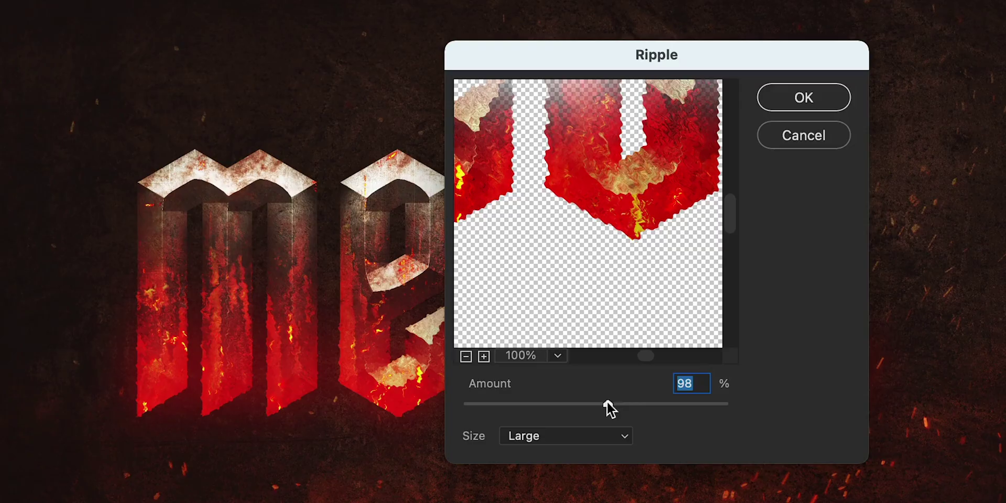
{"action": "left_click_drag", "start_coordinate": [607, 404], "coordinate": [668, 404]}
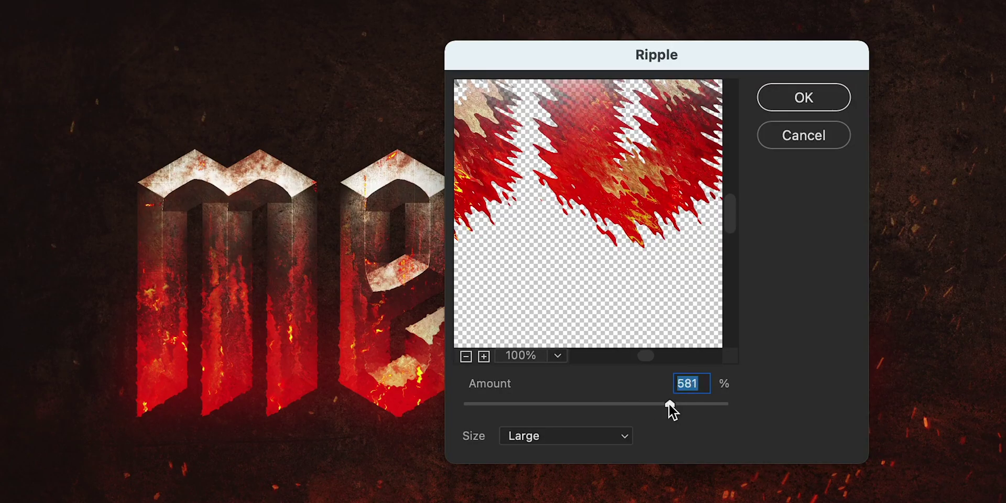
{"action": "key", "text": "Return"}
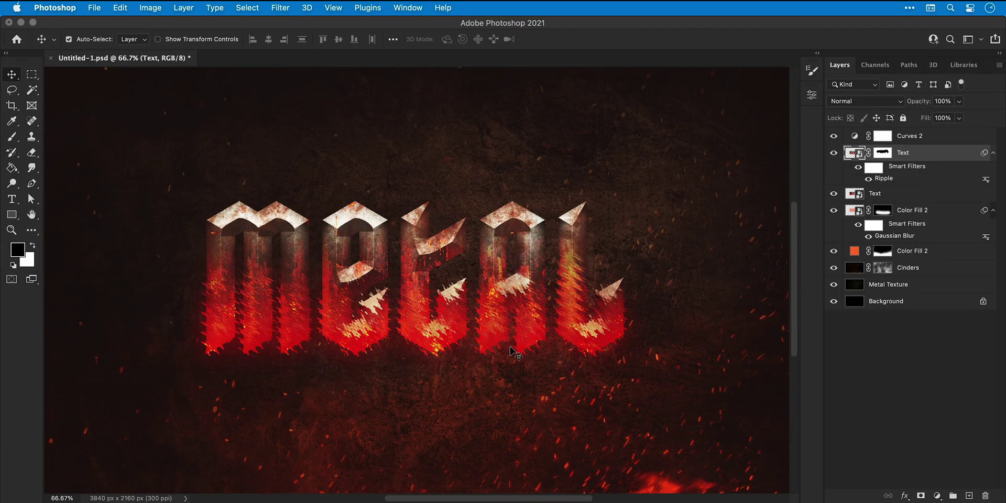